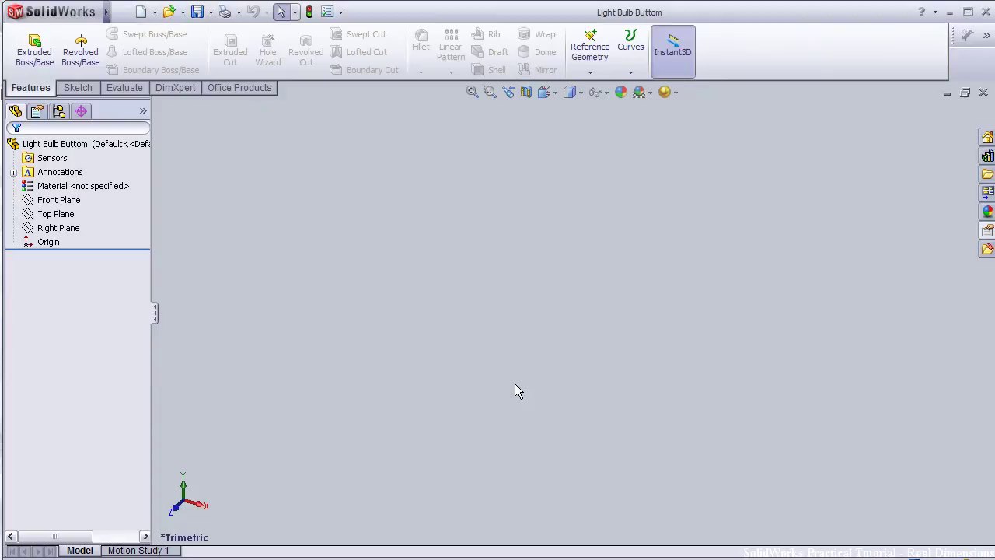
Step: Start a sketch on the Top Plane and draw a circle centred on the origin
{"action": "left_click", "coordinate": [46, 214]}
{"action": "left_click", "coordinate": [68, 192]}
{"action": "left_click", "coordinate": [128, 35]}
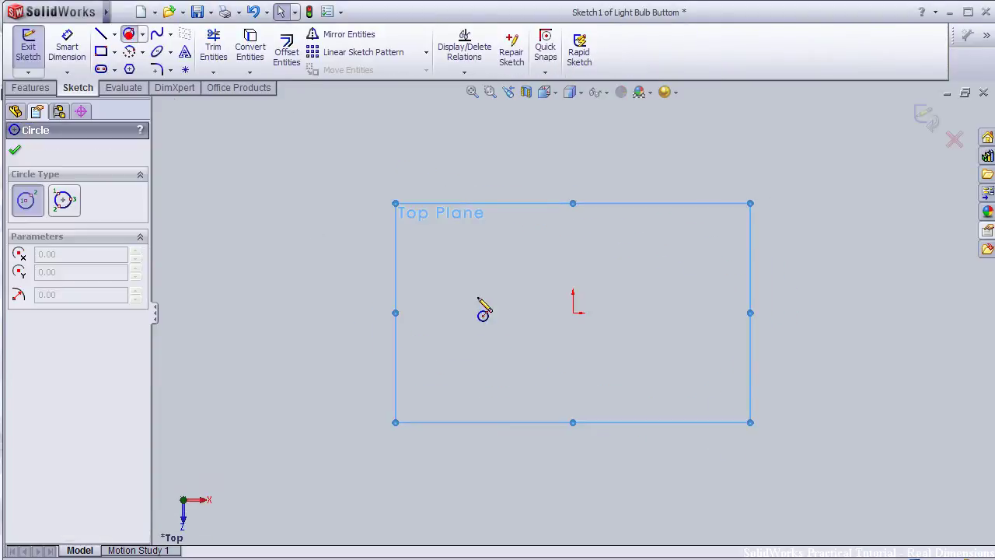
{"action": "left_click", "coordinate": [573, 313]}
{"action": "left_click", "coordinate": [542, 210]}
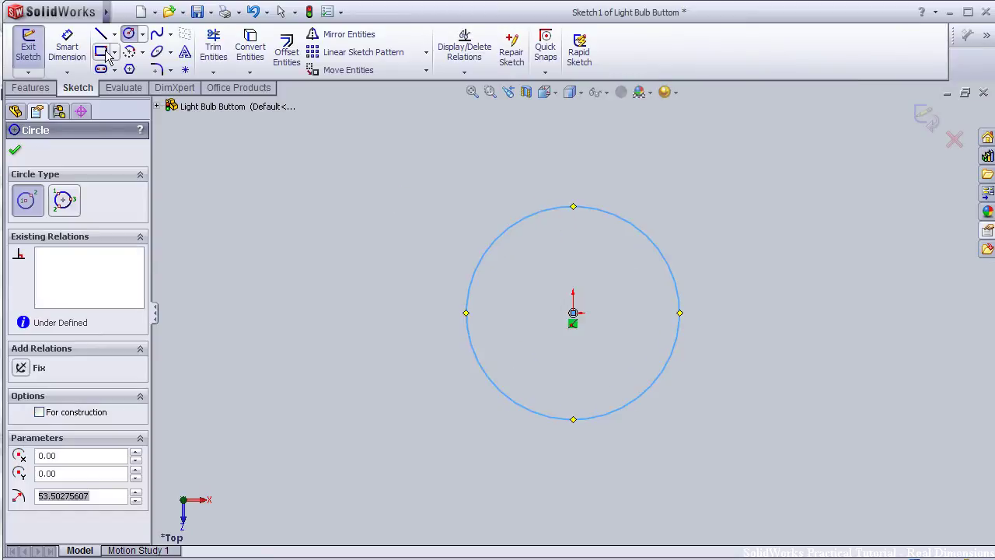
Step: Dimension the circle's diameter to 27 mm
{"action": "key", "text": "d"}
{"action": "left_click", "coordinate": [536, 211]}
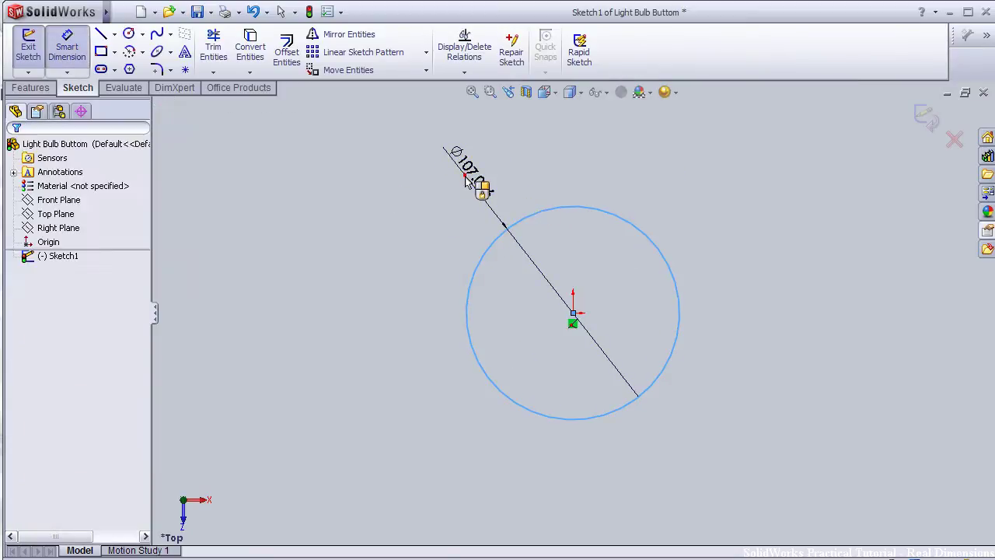
{"action": "left_click", "coordinate": [479, 186]}
{"action": "type", "text": "27"}
{"action": "key", "text": "Return"}
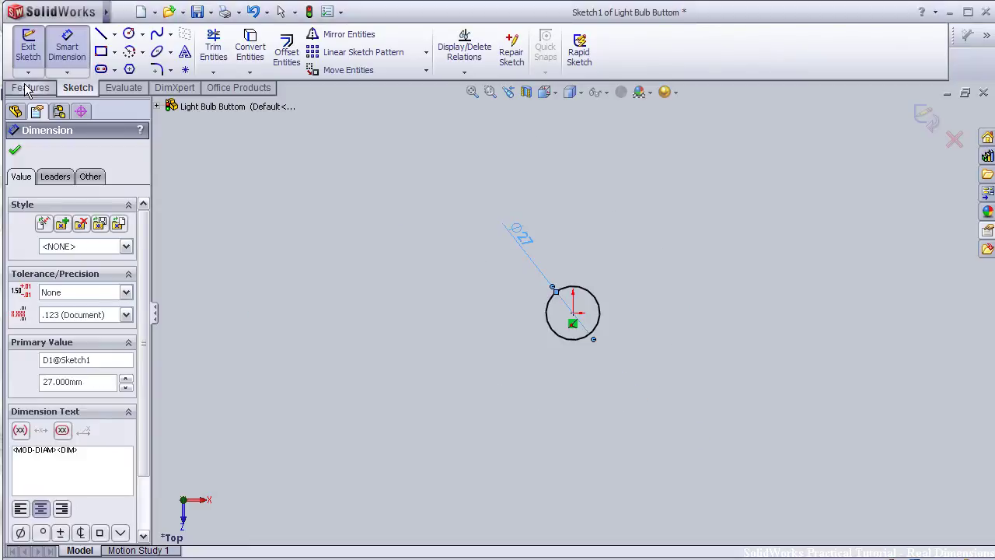
{"action": "left_click", "coordinate": [27, 88]}
Step: Extrude the circle 20 mm blind into the Boss-Extrude1 cylinder
{"action": "left_click", "coordinate": [34, 50]}
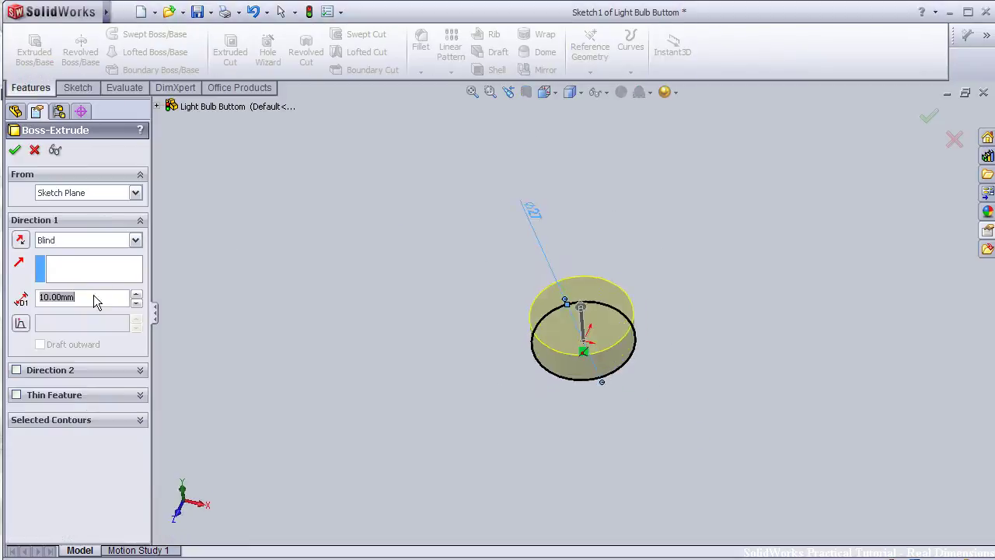
{"action": "type", "text": "20"}
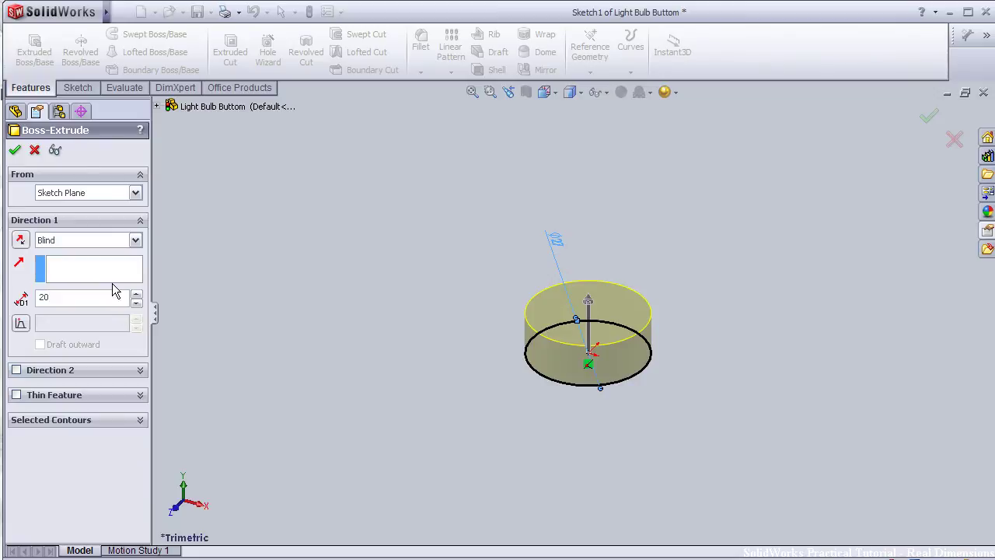
{"action": "left_click", "coordinate": [15, 150]}
{"action": "mouse_move", "coordinate": [564, 369]}
{"action": "middle_mouse_down"}
{"action": "mouse_move", "coordinate": [647, 281]}
{"action": "mouse_move", "coordinate": [677, 322]}
{"action": "mouse_move", "coordinate": [644, 330]}
{"action": "mouse_move", "coordinate": [702, 320]}
{"action": "middle_mouse_up"}
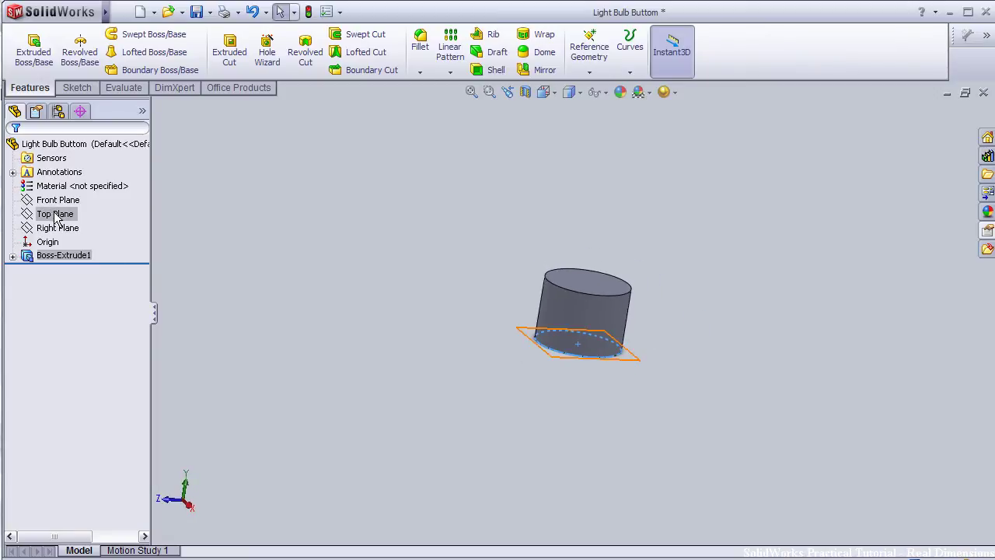
Step: Start a face-on sketch on the Right Plane with a small circle at the cylinder's bottom corner
{"action": "left_click", "coordinate": [57, 226]}
{"action": "key", "text": "space"}
{"action": "left_click", "coordinate": [97, 278]}
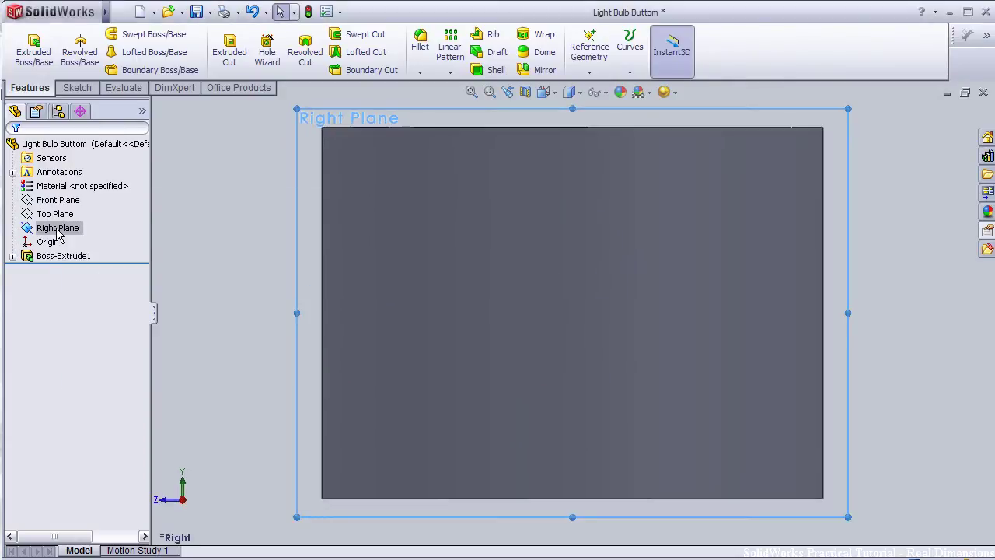
{"action": "left_click", "coordinate": [31, 232]}
{"action": "left_click", "coordinate": [40, 205]}
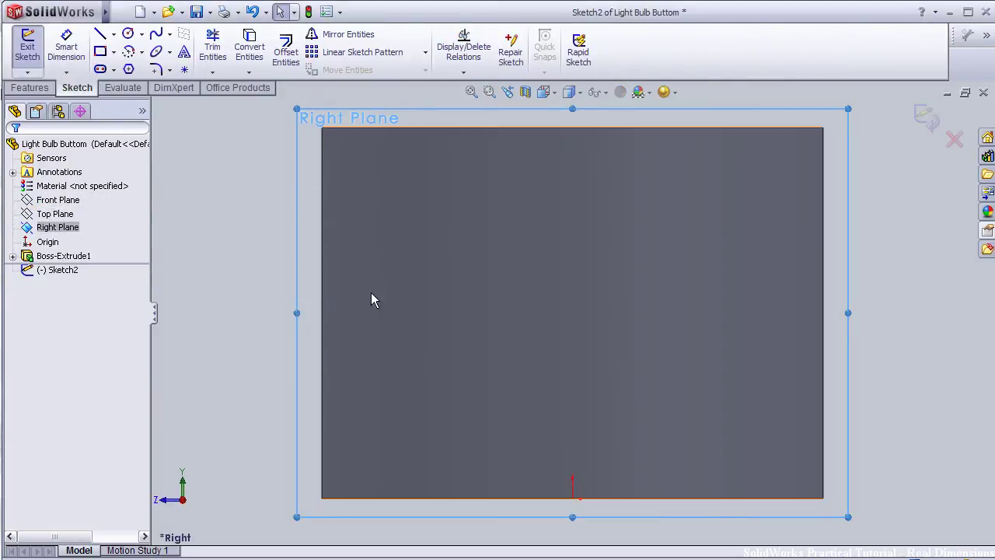
{"action": "left_click", "coordinate": [127, 34]}
{"action": "left_click", "coordinate": [323, 497]}
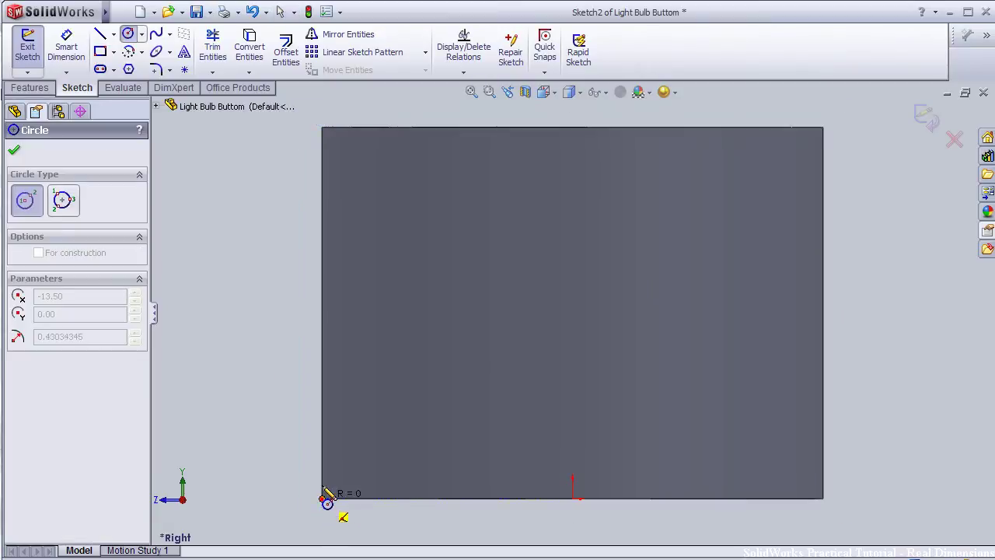
{"action": "left_click", "coordinate": [322, 479]}
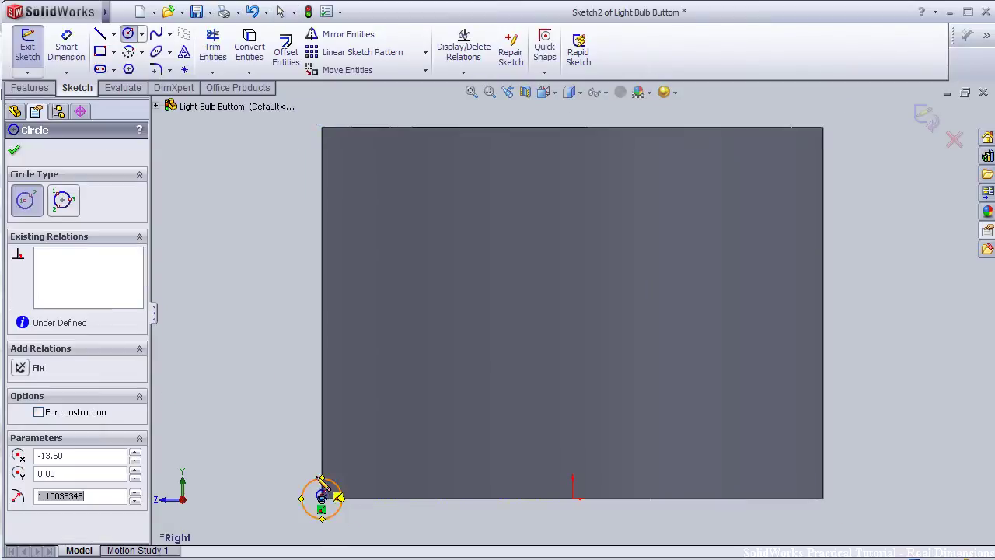
Step: Dimension the small circle to 3 mm diameter and return to the isometric view
{"action": "left_click", "coordinate": [15, 153]}
{"action": "left_click", "coordinate": [67, 48]}
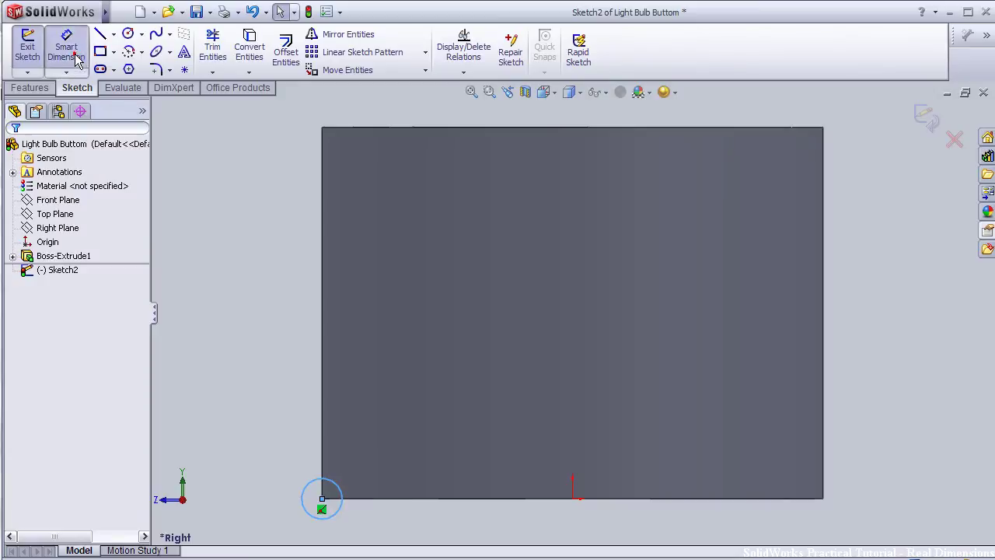
{"action": "left_click", "coordinate": [315, 484]}
{"action": "left_click", "coordinate": [333, 488]}
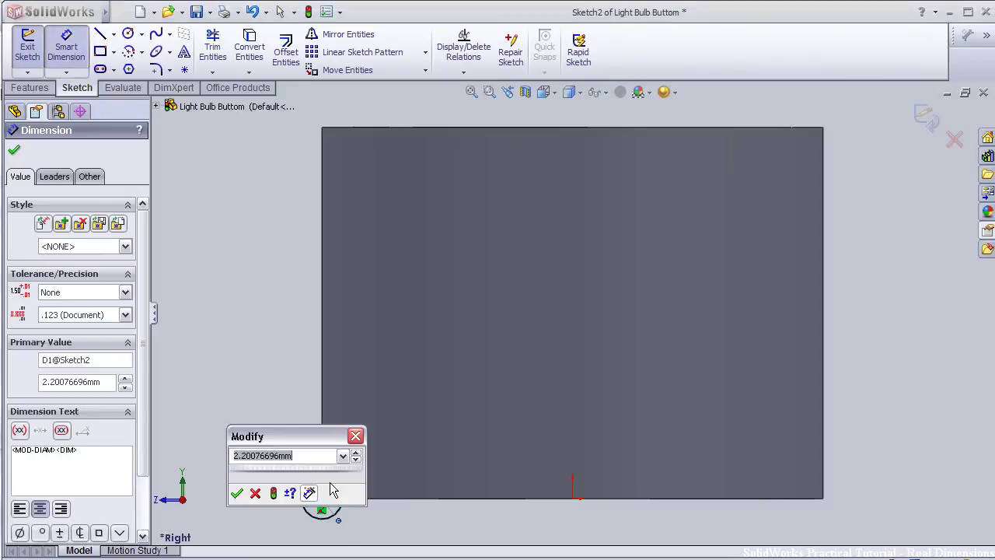
{"action": "type", "text": "3.000"}
{"action": "key", "text": "Return"}
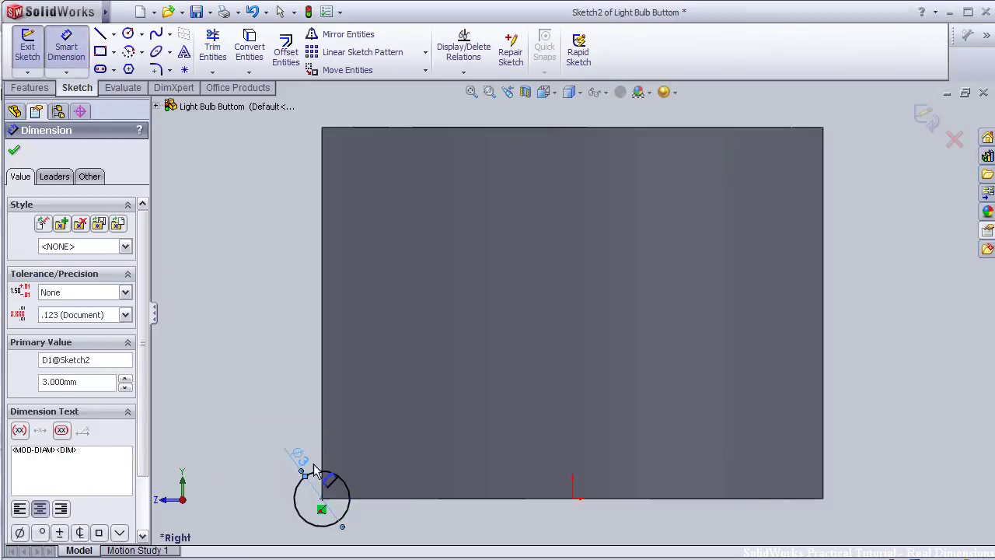
{"action": "left_click", "coordinate": [15, 153]}
{"action": "key", "text": "ctrl+7"}
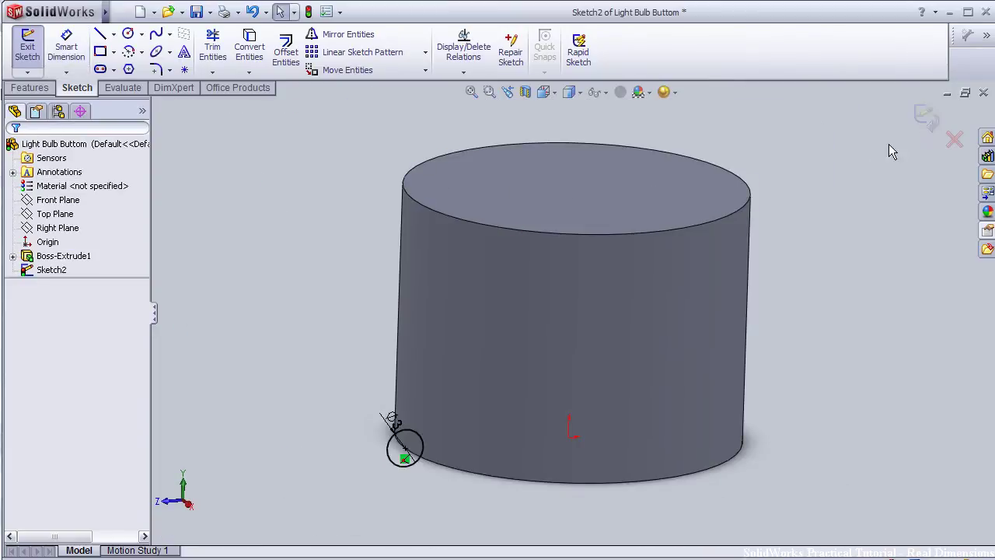
Step: Close the Right Plane sketch and start a new face-on sketch on the Top Plane
{"action": "left_click", "coordinate": [925, 116]}
{"action": "left_click", "coordinate": [54, 213]}
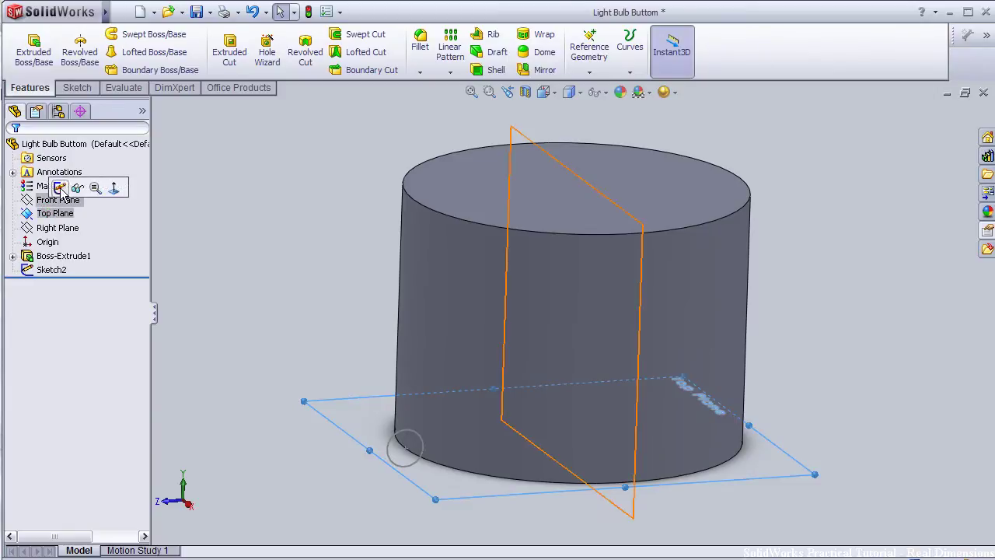
{"action": "left_click", "coordinate": [51, 189]}
{"action": "key", "text": "space"}
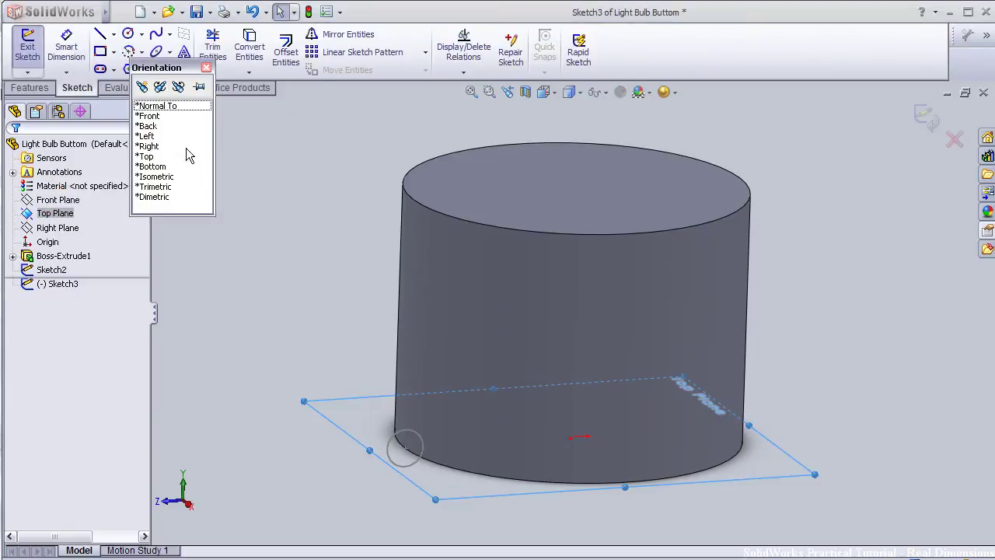
{"action": "left_click", "coordinate": [163, 107]}
Step: Draw an origin-centred circle snapped to the cylinder's edge, radius 13.50
{"action": "key", "text": "c"}
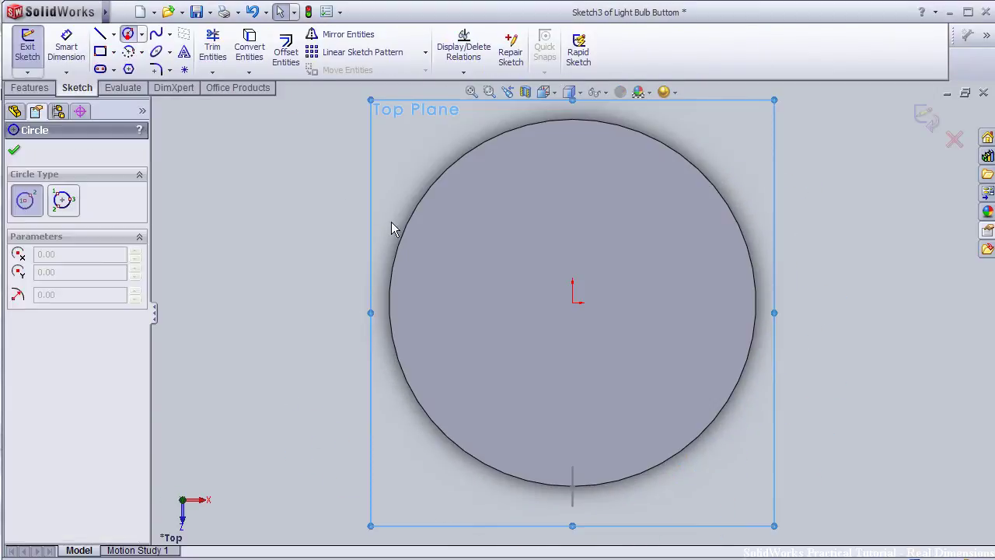
{"action": "mouse_move", "coordinate": [846, 342]}
{"action": "middle_mouse_down"}
{"action": "mouse_move", "coordinate": [822, 296]}
{"action": "mouse_move", "coordinate": [851, 304]}
{"action": "middle_mouse_up"}
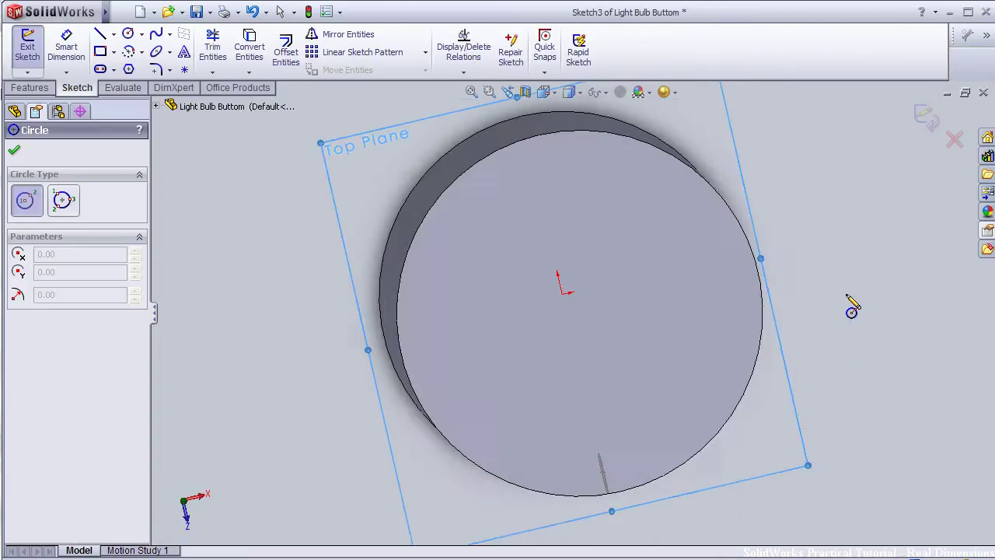
{"action": "key", "text": "space"}
{"action": "left_click", "coordinate": [768, 393]}
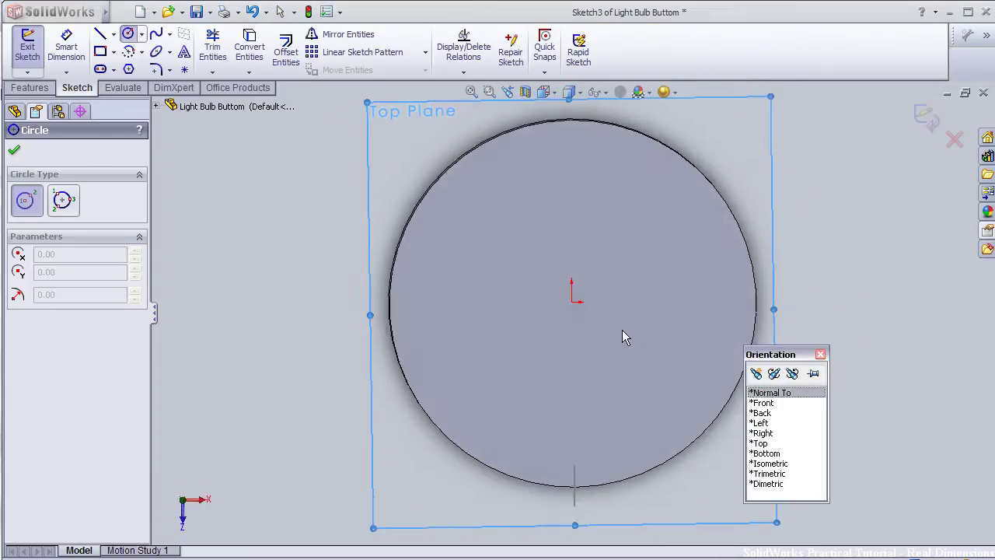
{"action": "left_click", "coordinate": [515, 148]}
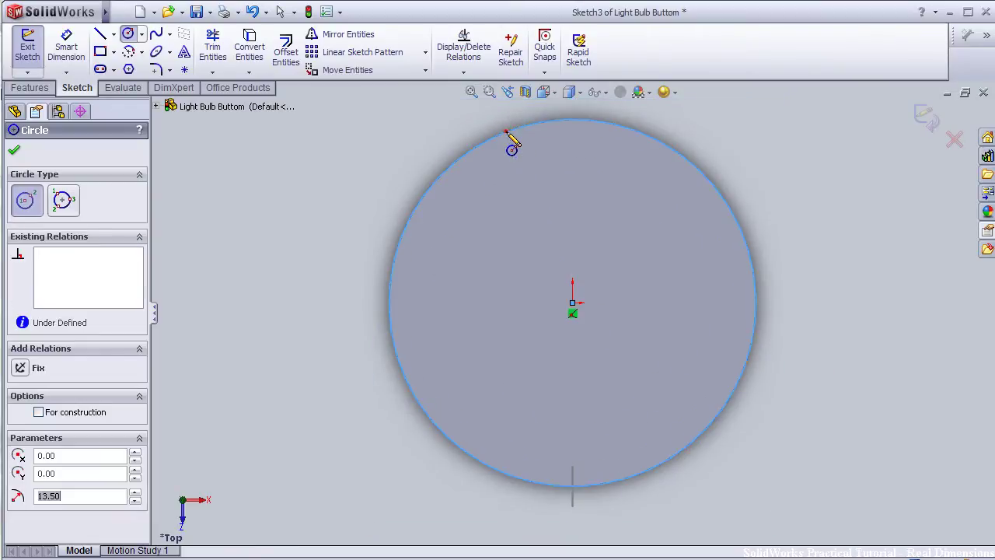
{"action": "left_click", "coordinate": [14, 152]}
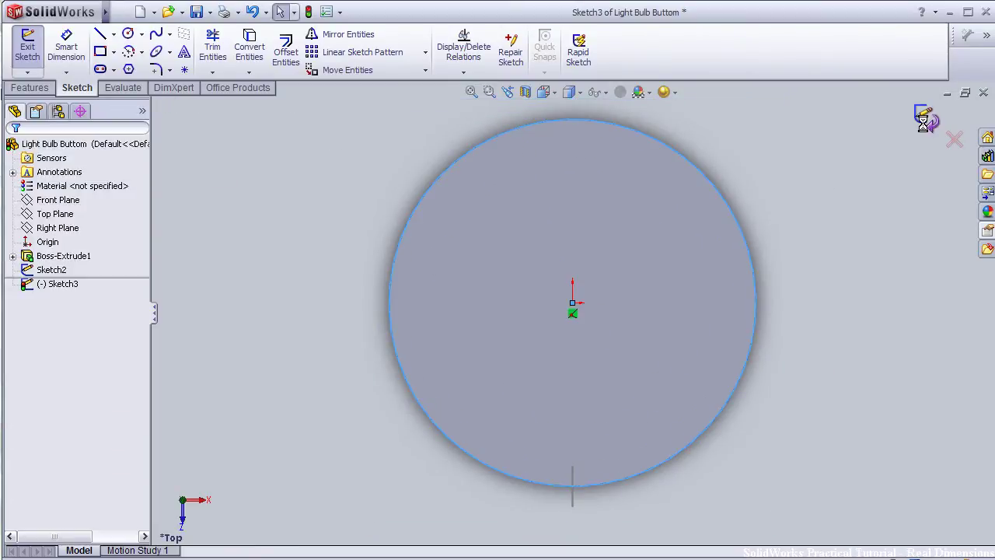
{"action": "mouse_move", "coordinate": [834, 381]}
{"action": "middle_mouse_down"}
{"action": "mouse_move", "coordinate": [355, 352]}
{"action": "mouse_move", "coordinate": [155, 32]}
{"action": "middle_mouse_up"}
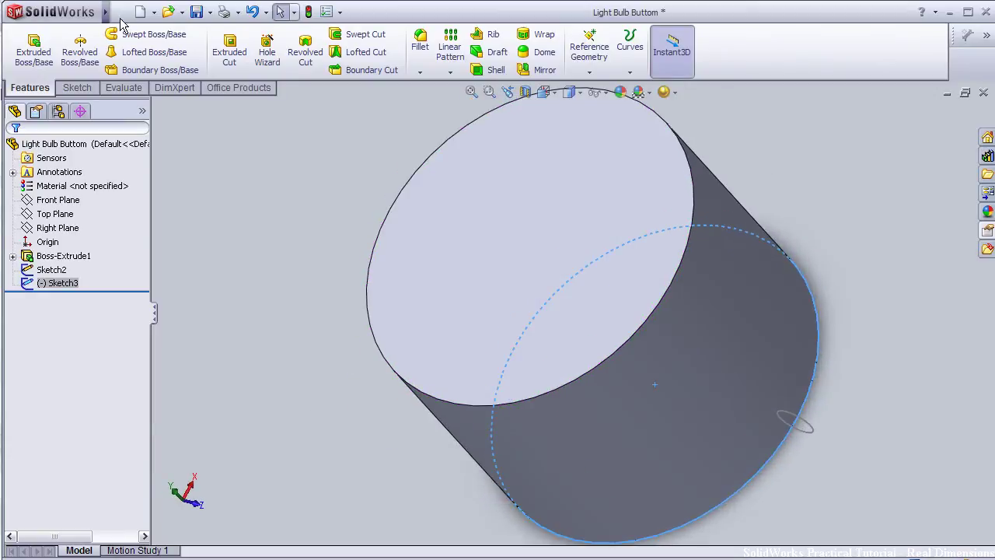
Step: Create Helix/Spiral1 from the circle with 4 mm pitch, 4 revolutions and 360° start angle
{"action": "left_click", "coordinate": [205, 14]}
{"action": "mouse_move", "coordinate": [256, 166]}
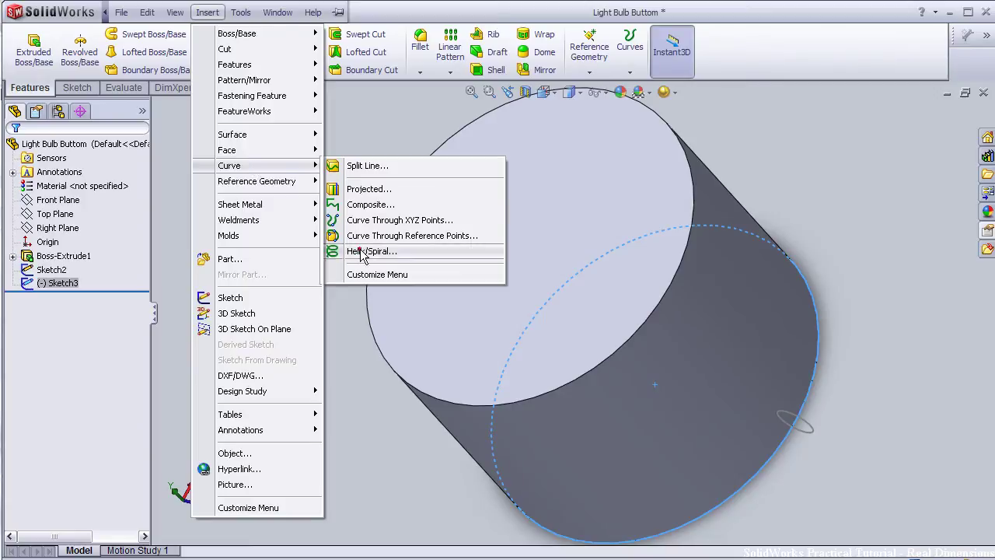
{"action": "left_click", "coordinate": [366, 251]}
{"action": "mouse_move", "coordinate": [320, 362]}
{"action": "middle_mouse_down"}
{"action": "mouse_move", "coordinate": [391, 234]}
{"action": "mouse_move", "coordinate": [406, 247]}
{"action": "middle_mouse_up"}
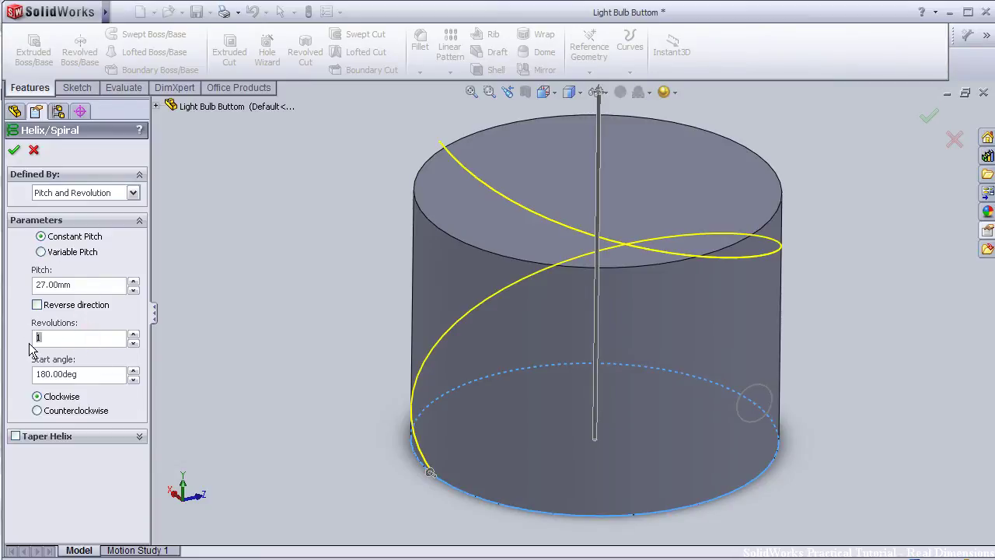
{"action": "left_click", "coordinate": [58, 377]}
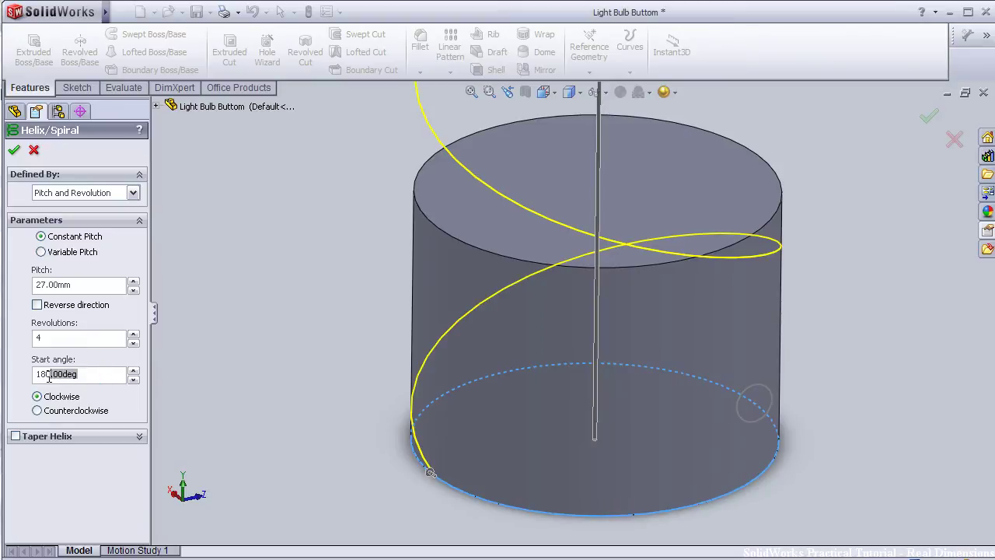
{"action": "type", "text": "360"}
{"action": "left_click", "coordinate": [76, 336]}
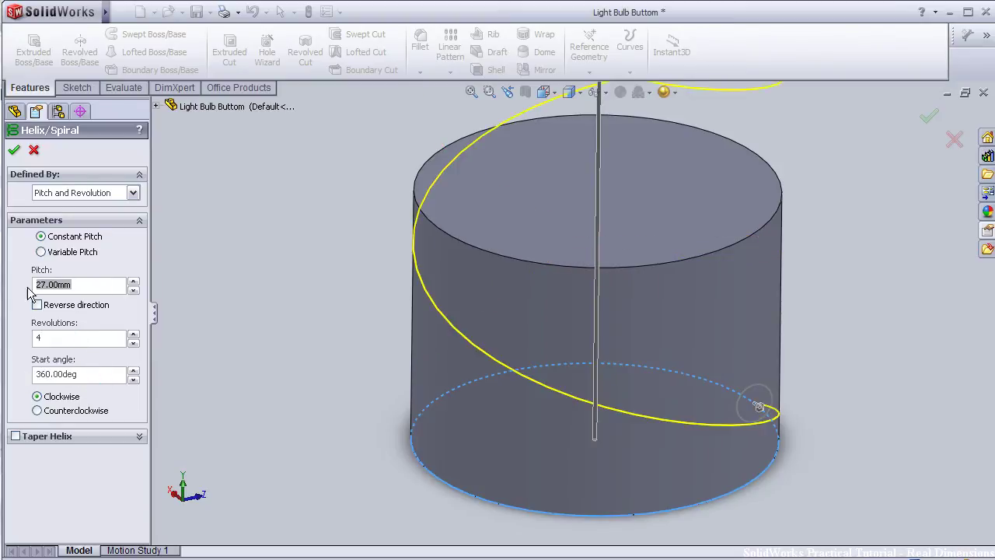
{"action": "left_click", "coordinate": [79, 284]}
{"action": "type", "text": "4"}
{"action": "left_click", "coordinate": [11, 302]}
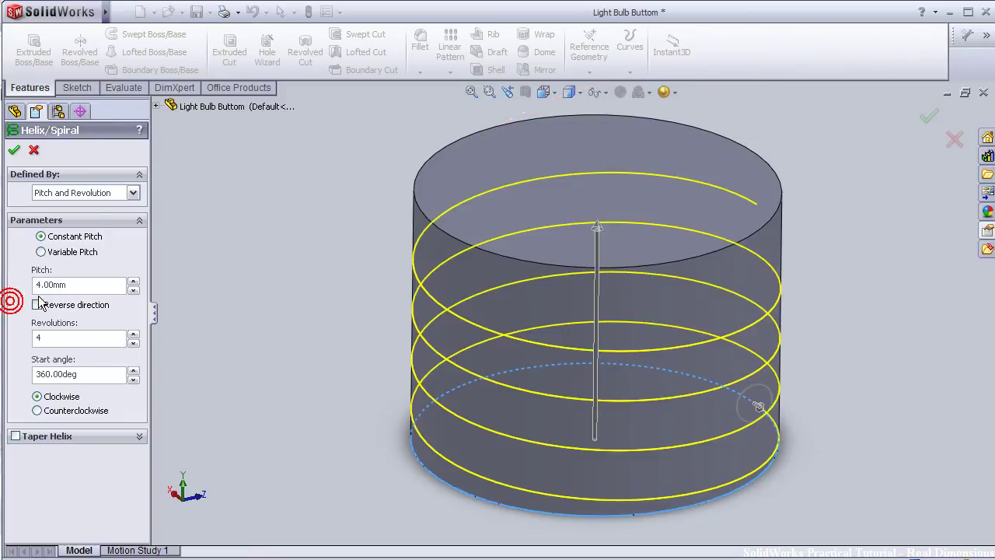
{"action": "mouse_move", "coordinate": [753, 275]}
{"action": "middle_mouse_down"}
{"action": "mouse_move", "coordinate": [817, 195]}
{"action": "mouse_move", "coordinate": [811, 178]}
{"action": "mouse_move", "coordinate": [804, 212]}
{"action": "middle_mouse_up"}
{"action": "mouse_move", "coordinate": [831, 462]}
{"action": "middle_mouse_down"}
{"action": "mouse_move", "coordinate": [790, 417]}
{"action": "mouse_move", "coordinate": [418, 274]}
{"action": "middle_mouse_up"}
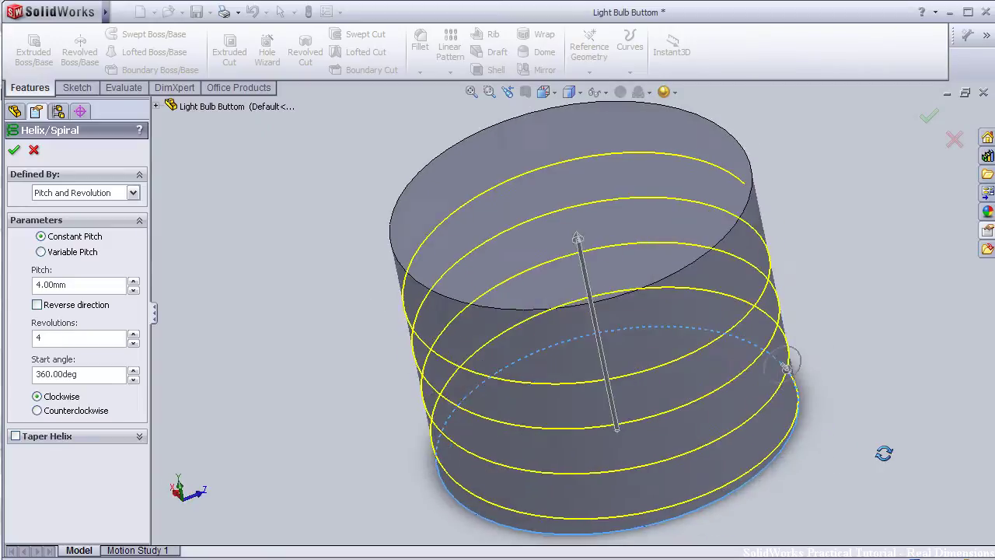
{"action": "left_click", "coordinate": [14, 151]}
{"action": "middle_click_drag", "start_coordinate": [508, 253], "coordinate": [695, 295]}
{"action": "mouse_move", "coordinate": [312, 369]}
{"action": "middle_mouse_down"}
{"action": "mouse_move", "coordinate": [312, 331]}
{"action": "mouse_move", "coordinate": [300, 318]}
{"action": "middle_mouse_up"}
Step: Cut-sweep the 3 mm circle (Sketch2) along Helix/Spiral1 and inspect the thread groove
{"action": "left_click", "coordinate": [354, 34]}
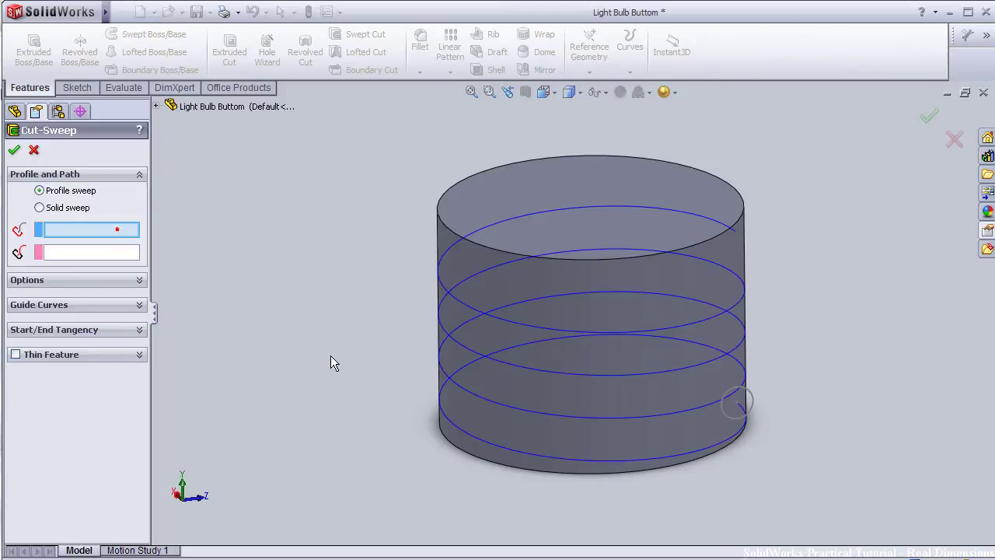
{"action": "left_click", "coordinate": [750, 398]}
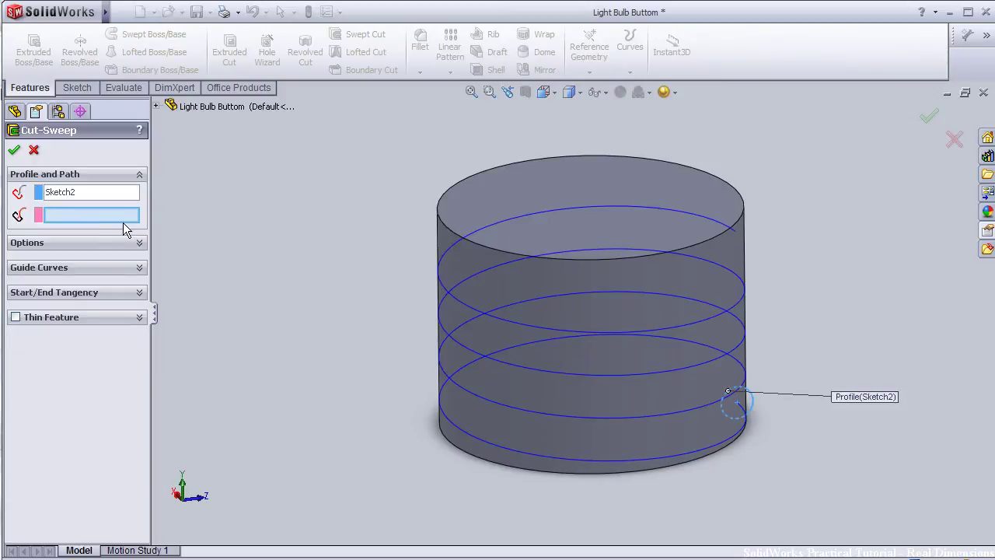
{"action": "left_click", "coordinate": [501, 445]}
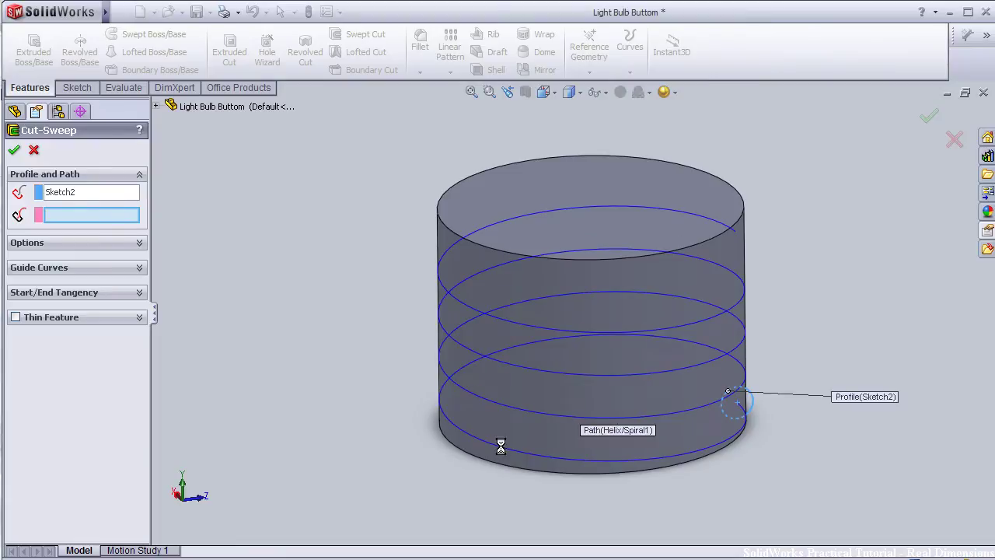
{"action": "middle_click_drag", "start_coordinate": [377, 454], "coordinate": [282, 295]}
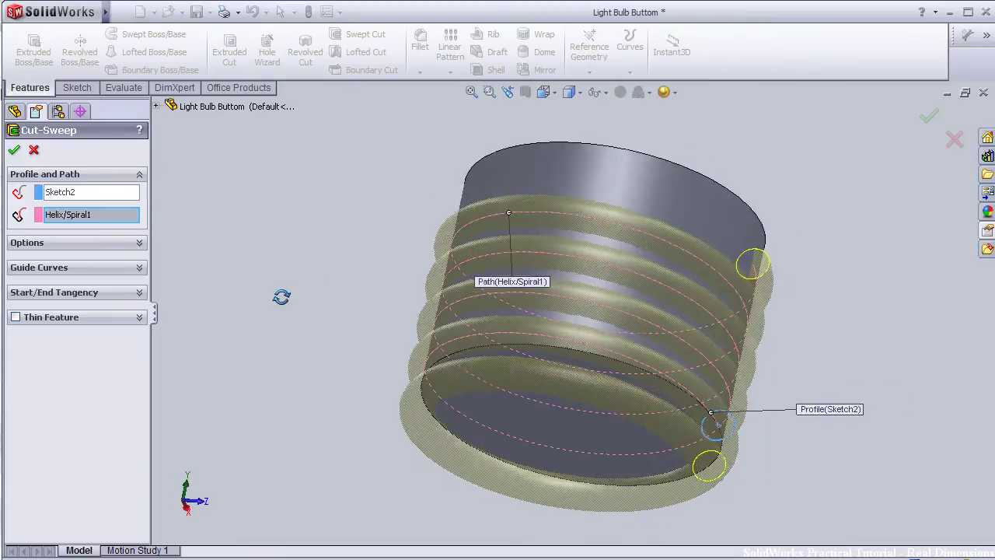
{"action": "mouse_move", "coordinate": [583, 300]}
{"action": "middle_mouse_down"}
{"action": "mouse_move", "coordinate": [453, 280]}
{"action": "mouse_move", "coordinate": [387, 303]}
{"action": "mouse_move", "coordinate": [386, 351]}
{"action": "mouse_move", "coordinate": [346, 338]}
{"action": "mouse_move", "coordinate": [733, 269]}
{"action": "mouse_move", "coordinate": [603, 369]}
{"action": "mouse_move", "coordinate": [707, 360]}
{"action": "mouse_move", "coordinate": [666, 366]}
{"action": "middle_mouse_up"}
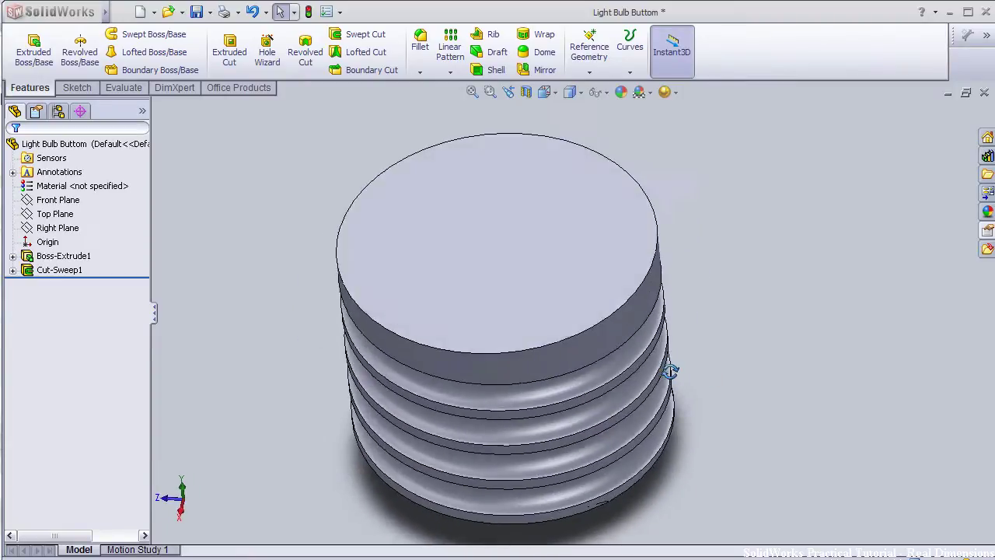
{"action": "mouse_move", "coordinate": [552, 325]}
{"action": "middle_mouse_down"}
{"action": "mouse_move", "coordinate": [518, 251]}
{"action": "mouse_move", "coordinate": [549, 282]}
{"action": "mouse_move", "coordinate": [658, 260]}
{"action": "mouse_move", "coordinate": [691, 324]}
{"action": "mouse_move", "coordinate": [680, 319]}
{"action": "middle_mouse_up"}
Step: Shell the part to 0.50 mm thickness with the top face removed
{"action": "left_click", "coordinate": [491, 69]}
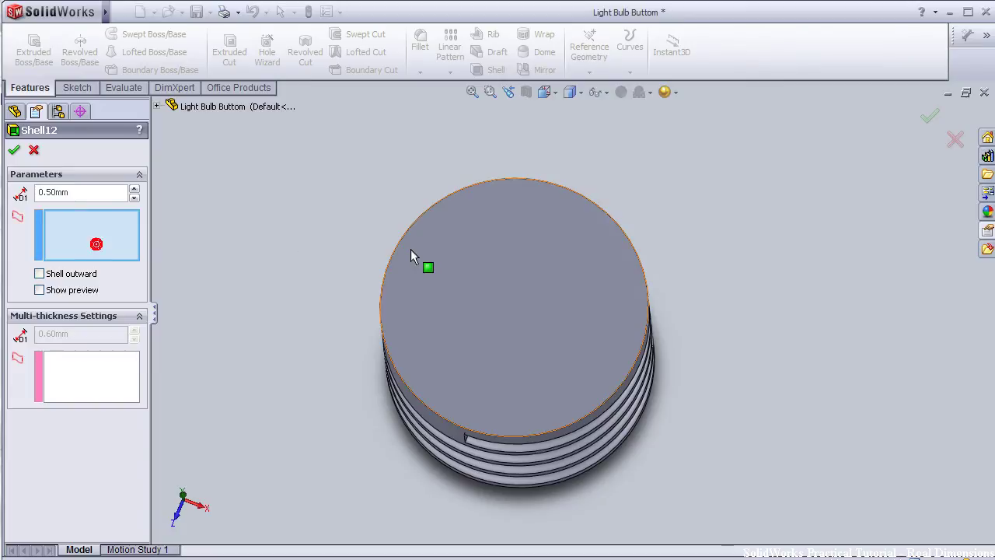
{"action": "left_click", "coordinate": [470, 280]}
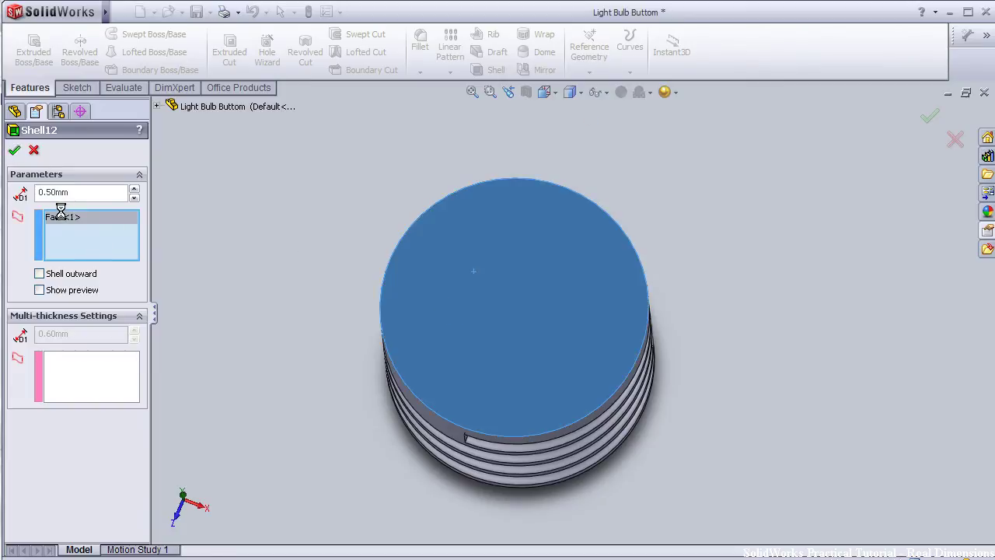
{"action": "mouse_move", "coordinate": [312, 392]}
{"action": "middle_mouse_down"}
{"action": "mouse_move", "coordinate": [338, 277]}
{"action": "mouse_move", "coordinate": [582, 321]}
{"action": "middle_mouse_up"}
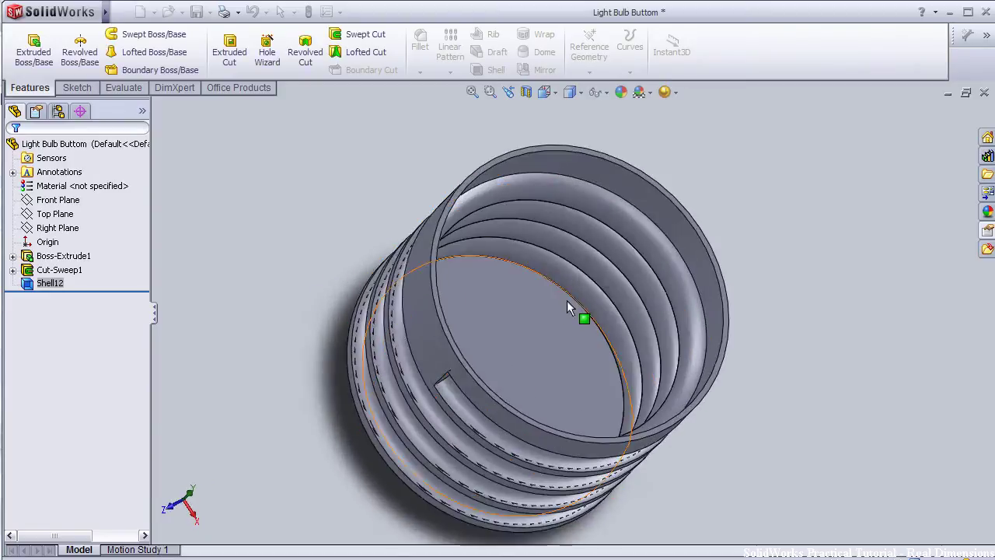
{"action": "scroll", "coordinate": [582, 322], "scroll_direction": "down", "scroll_amount": 2}
{"action": "scroll", "coordinate": [535, 300], "scroll_direction": "down", "scroll_amount": 3}
{"action": "mouse_move", "coordinate": [501, 243]}
{"action": "middle_mouse_down"}
{"action": "mouse_move", "coordinate": [515, 251]}
{"action": "mouse_move", "coordinate": [497, 262]}
{"action": "mouse_move", "coordinate": [362, 269]}
{"action": "mouse_move", "coordinate": [522, 210]}
{"action": "mouse_move", "coordinate": [500, 256]}
{"action": "mouse_move", "coordinate": [435, 289]}
{"action": "mouse_move", "coordinate": [438, 300]}
{"action": "middle_mouse_up"}
{"action": "mouse_move", "coordinate": [282, 327]}
{"action": "middle_mouse_down"}
{"action": "mouse_move", "coordinate": [506, 204]}
{"action": "mouse_move", "coordinate": [491, 224]}
{"action": "mouse_move", "coordinate": [420, 218]}
{"action": "middle_mouse_up"}
Step: Set up a 0.30 mm face fillet between the cylinder's outer face and the thread groove
{"action": "key", "text": "ctrl+f"}
{"action": "left_click", "coordinate": [62, 247]}
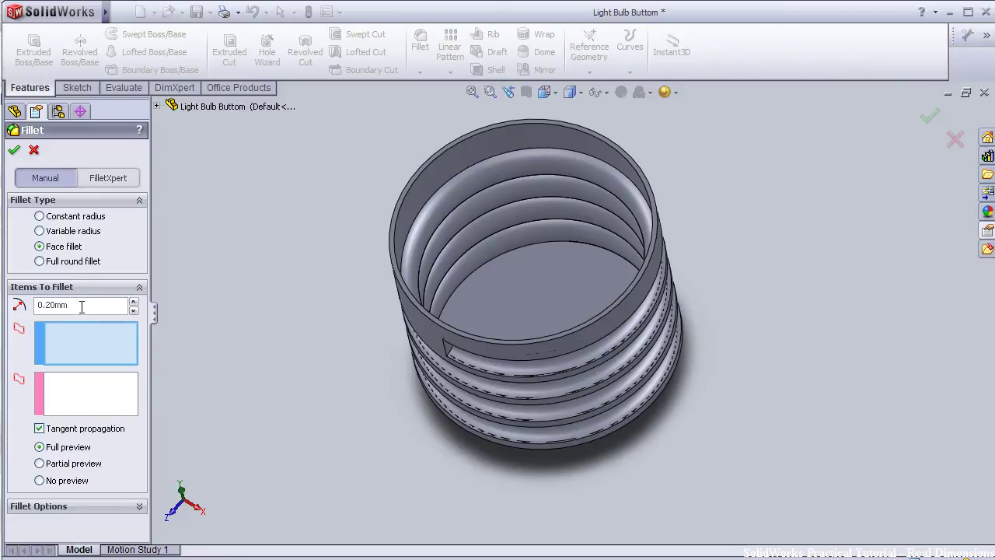
{"action": "middle_click_drag", "start_coordinate": [402, 362], "coordinate": [411, 192]}
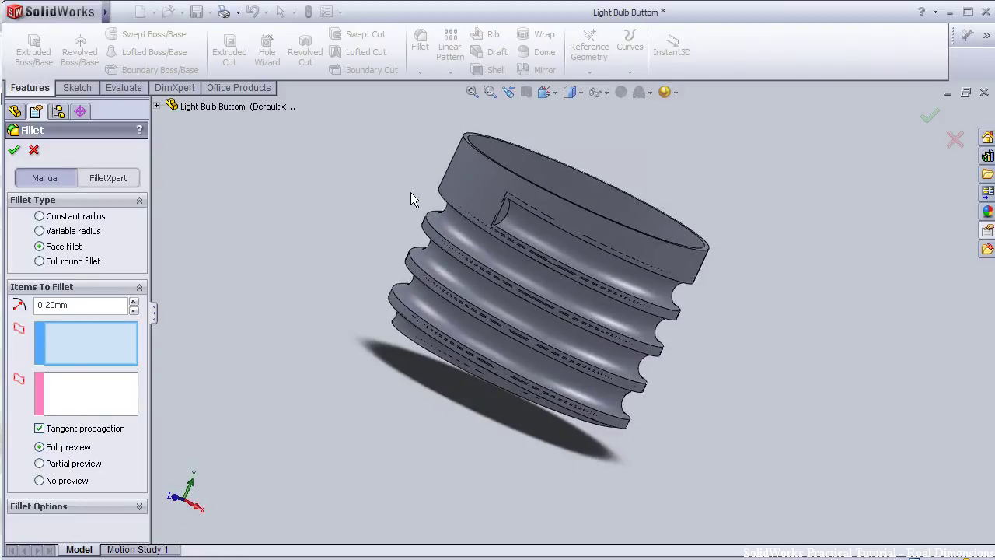
{"action": "left_click_drag", "start_coordinate": [48, 305], "coordinate": [72, 304]}
{"action": "middle_click_drag", "start_coordinate": [643, 184], "coordinate": [575, 232]}
{"action": "scroll", "coordinate": [575, 232], "scroll_direction": "down", "scroll_amount": 2}
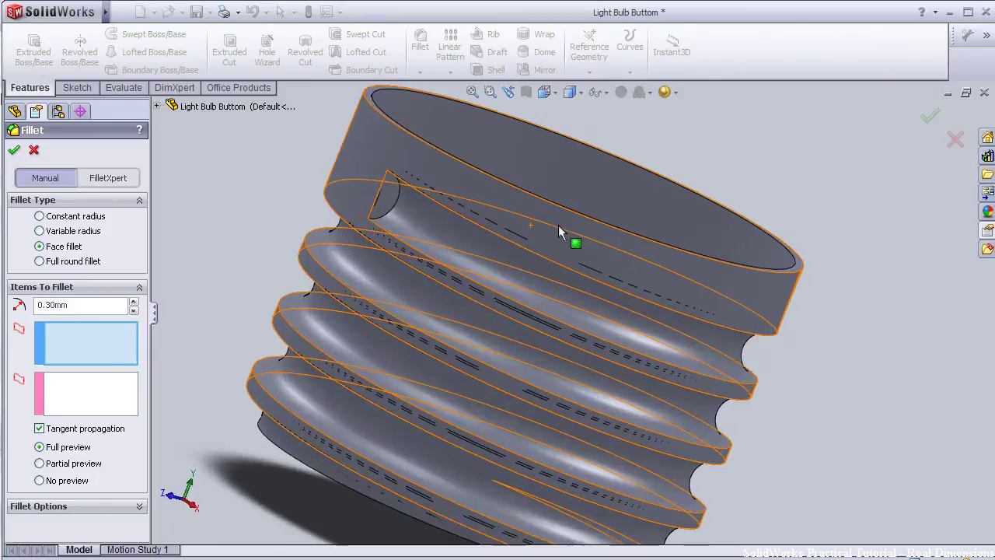
{"action": "mouse_move", "coordinate": [278, 178]}
{"action": "middle_mouse_down"}
{"action": "mouse_move", "coordinate": [275, 142]}
{"action": "mouse_move", "coordinate": [453, 175]}
{"action": "middle_mouse_up"}
{"action": "left_click", "coordinate": [453, 174]}
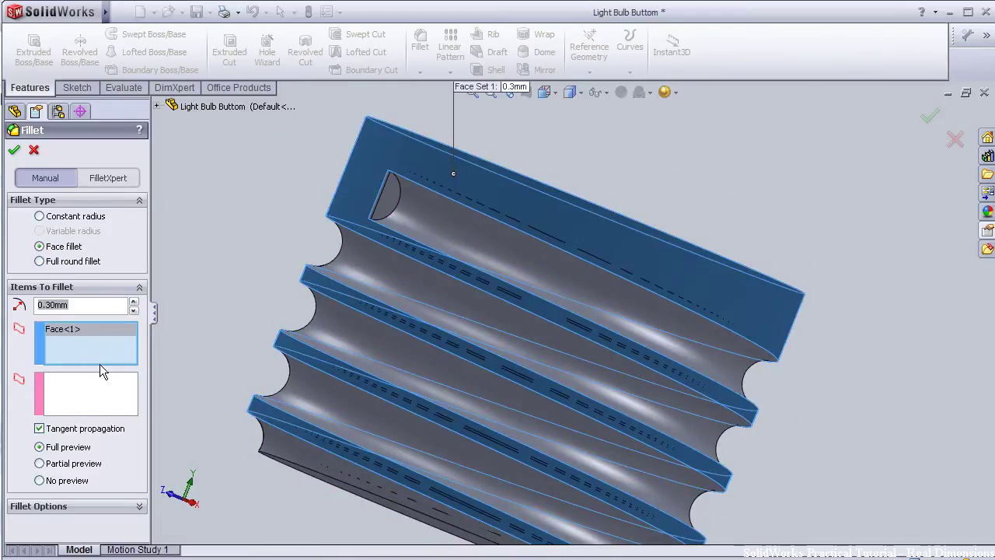
{"action": "left_click", "coordinate": [83, 396]}
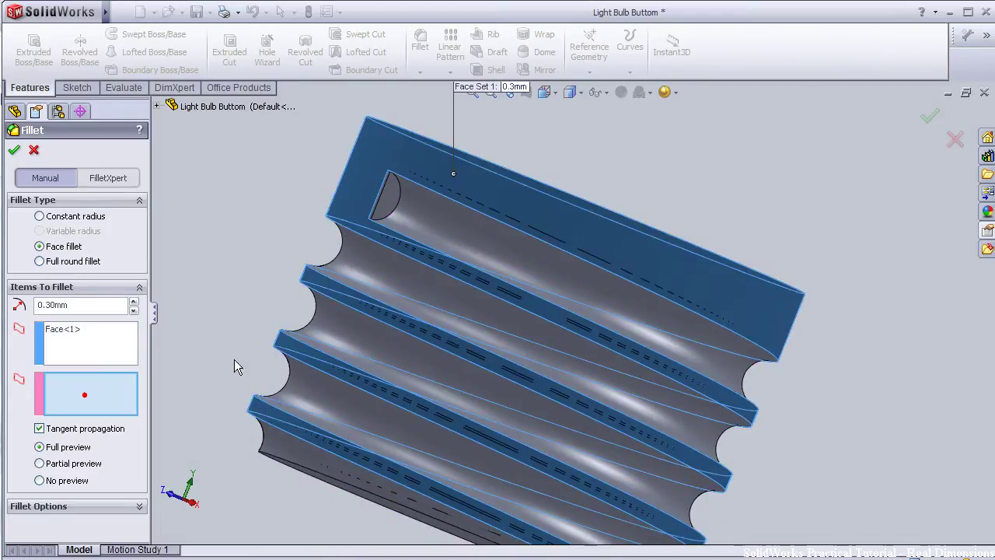
{"action": "left_click", "coordinate": [500, 230]}
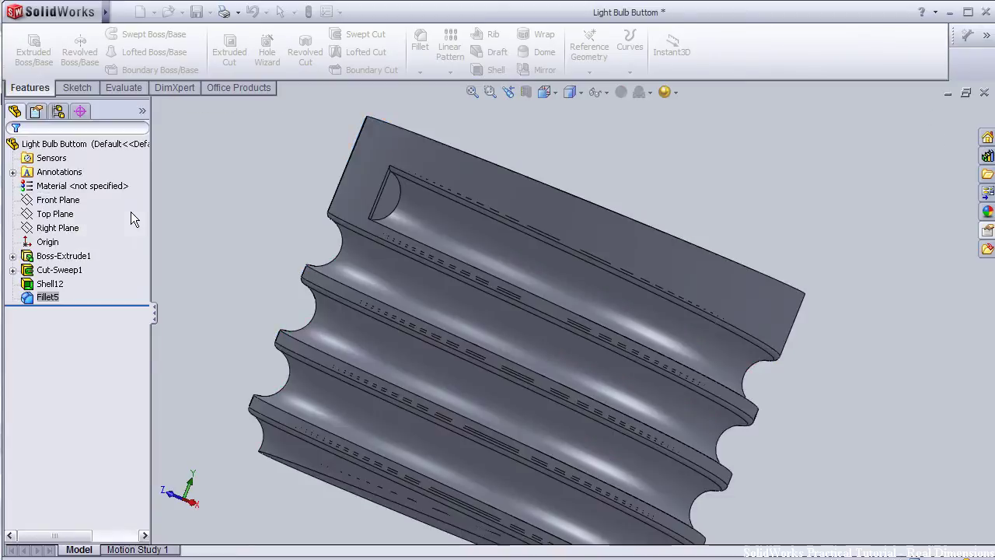
{"action": "scroll", "coordinate": [595, 354], "scroll_direction": "down", "scroll_amount": 3}
Step: Apply a second 0.30 mm face fillet between the groove face and the outer band
{"action": "left_click", "coordinate": [910, 415]}
{"action": "mouse_move", "coordinate": [919, 368]}
{"action": "middle_mouse_down"}
{"action": "mouse_move", "coordinate": [837, 364]}
{"action": "mouse_move", "coordinate": [746, 256]}
{"action": "middle_mouse_up"}
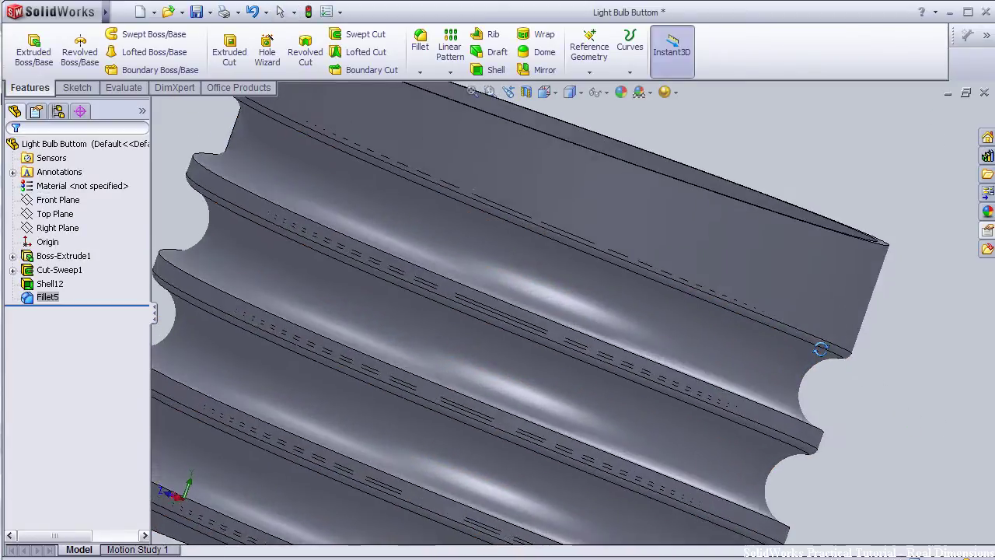
{"action": "left_click", "coordinate": [711, 237]}
{"action": "left_click", "coordinate": [420, 48]}
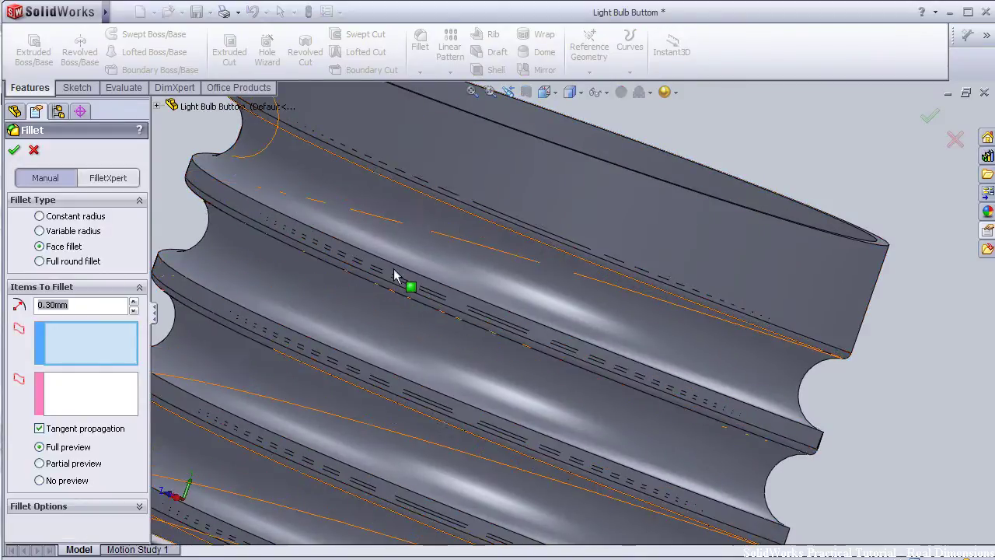
{"action": "left_click", "coordinate": [360, 225]}
{"action": "left_click", "coordinate": [65, 404]}
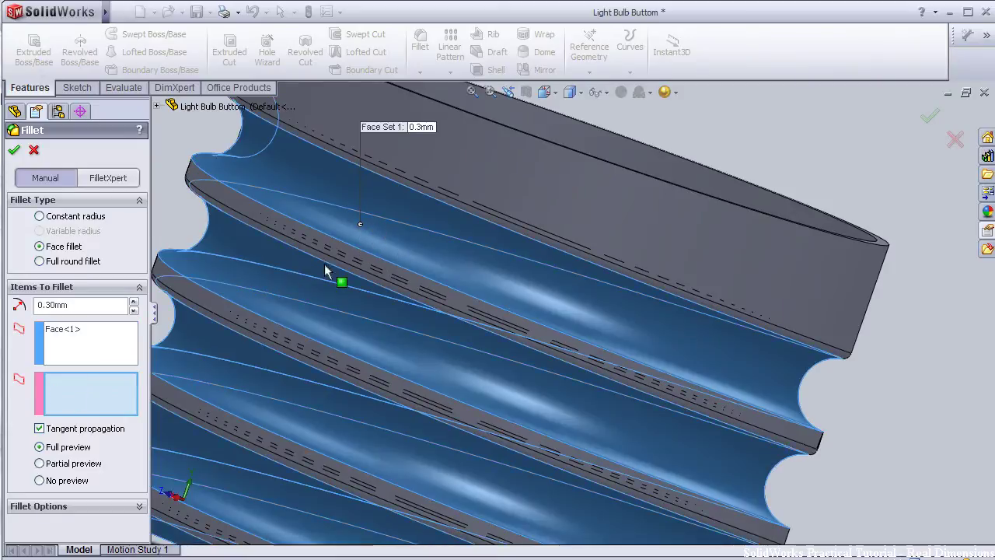
{"action": "left_click", "coordinate": [336, 248]}
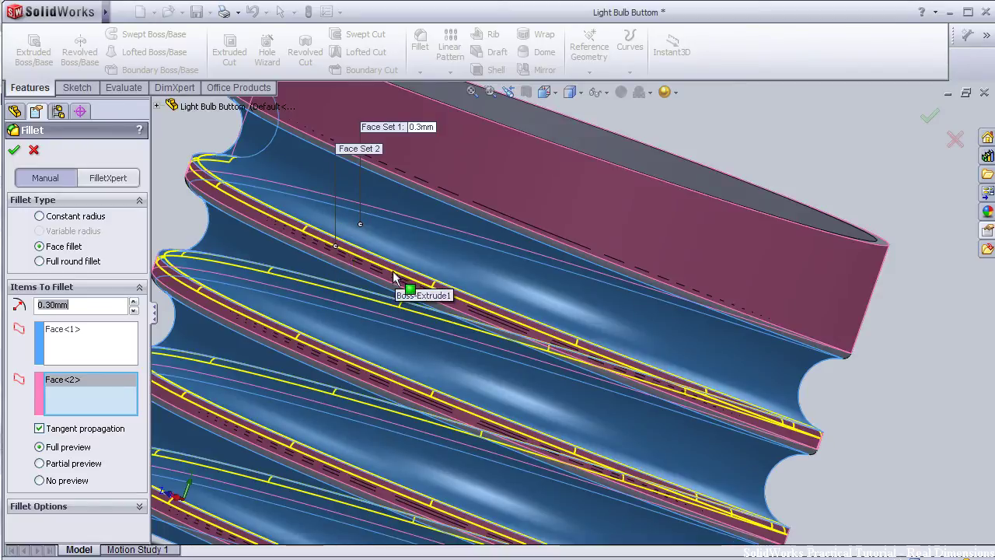
{"action": "left_click", "coordinate": [14, 152]}
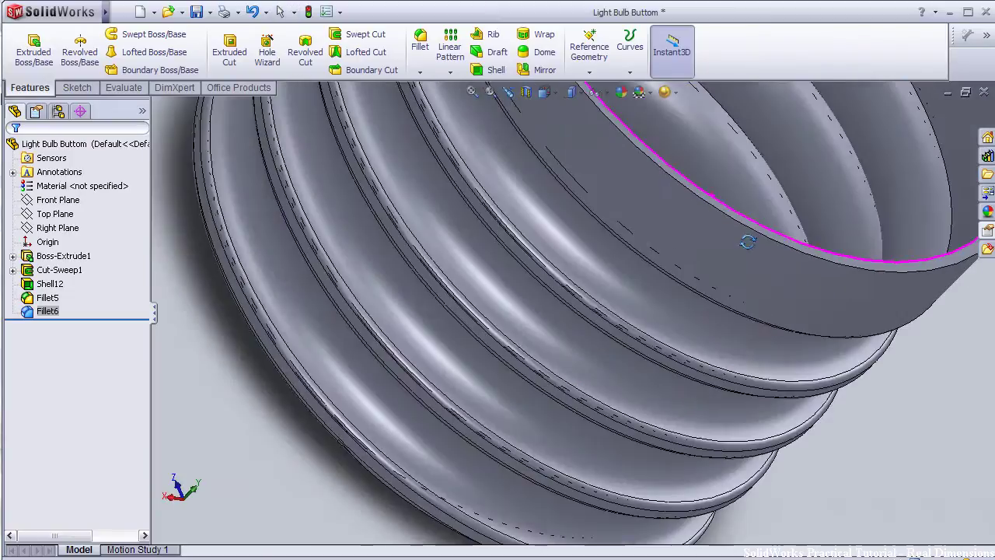
Step: Orbit and zoom to inspect the open end and the whole threaded base
{"action": "middle_click_drag", "start_coordinate": [723, 190], "coordinate": [729, 262]}
{"action": "scroll", "coordinate": [730, 263], "scroll_direction": "up", "scroll_amount": 5}
{"action": "mouse_move", "coordinate": [738, 318]}
{"action": "middle_mouse_down"}
{"action": "mouse_move", "coordinate": [642, 256]}
{"action": "mouse_move", "coordinate": [553, 285]}
{"action": "mouse_move", "coordinate": [473, 289]}
{"action": "mouse_move", "coordinate": [433, 252]}
{"action": "mouse_move", "coordinate": [438, 360]}
{"action": "middle_mouse_up"}
{"action": "left_click", "coordinate": [78, 219]}
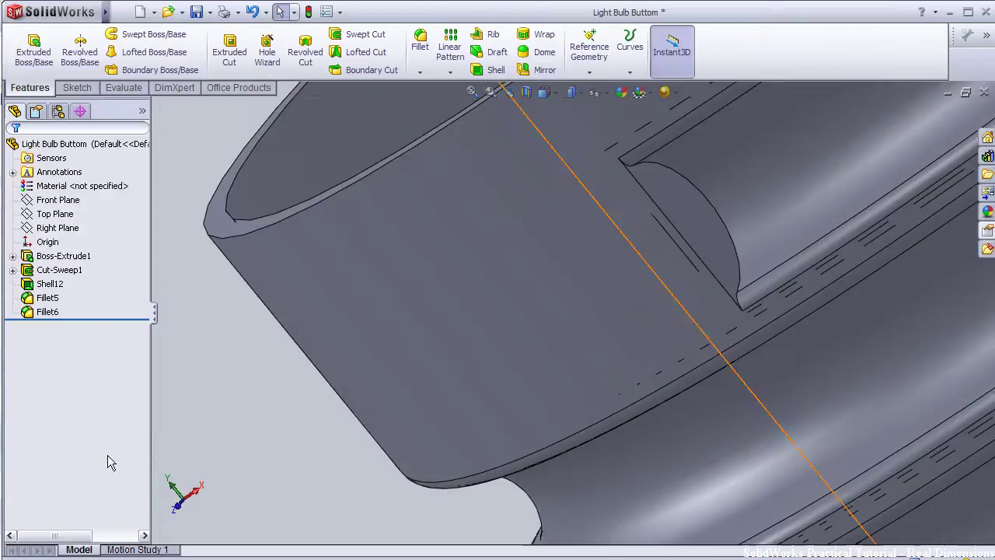
Step: Start a variable-radius fillet on the groove's end arc, setting V1 and V2 to 0 mm
{"action": "left_click", "coordinate": [419, 45]}
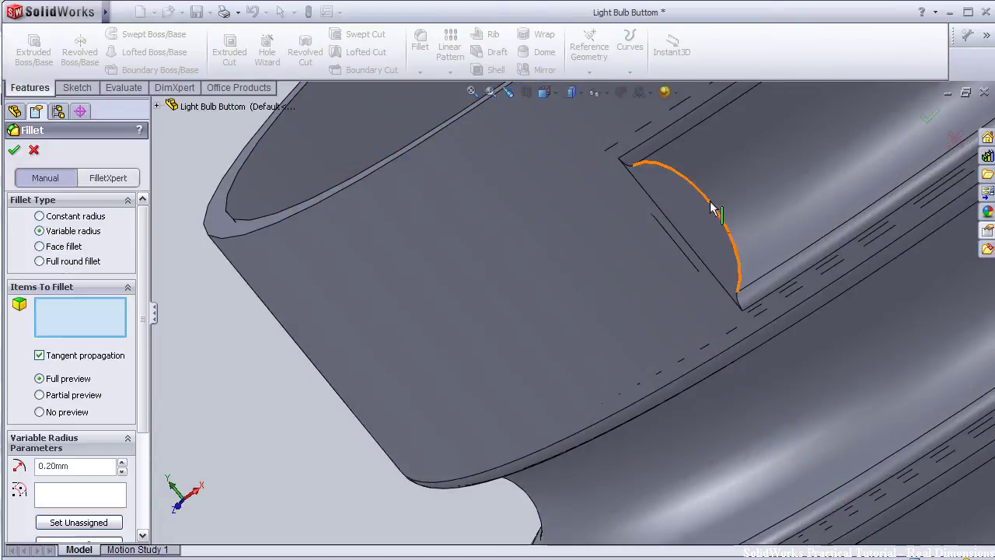
{"action": "left_click", "coordinate": [714, 208]}
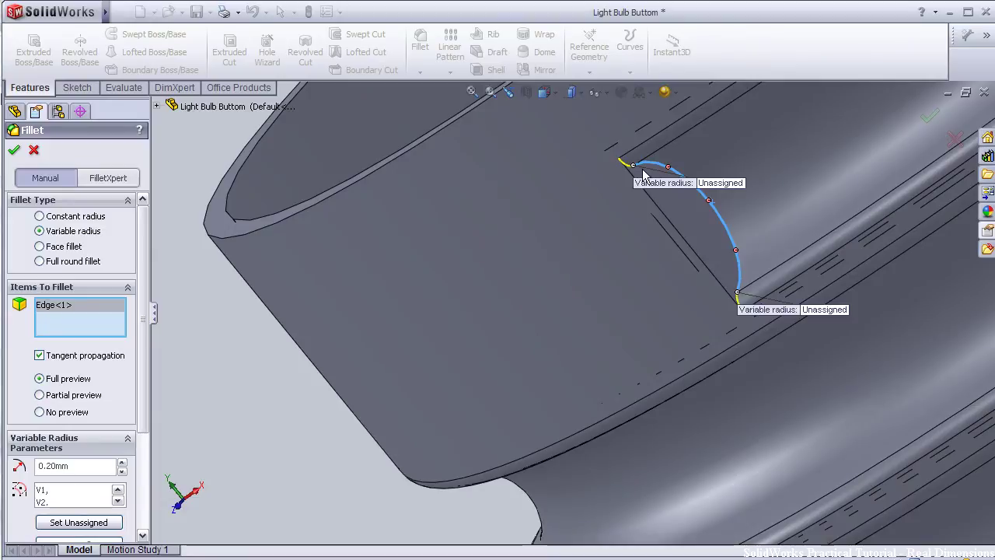
{"action": "left_click", "coordinate": [718, 183]}
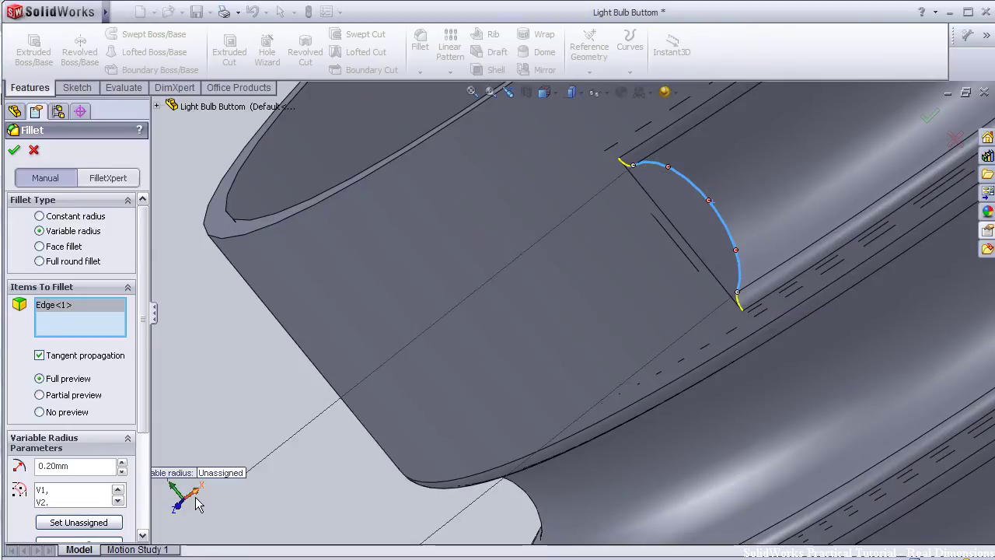
{"action": "key", "text": "z"}
{"action": "left_click", "coordinate": [345, 425]}
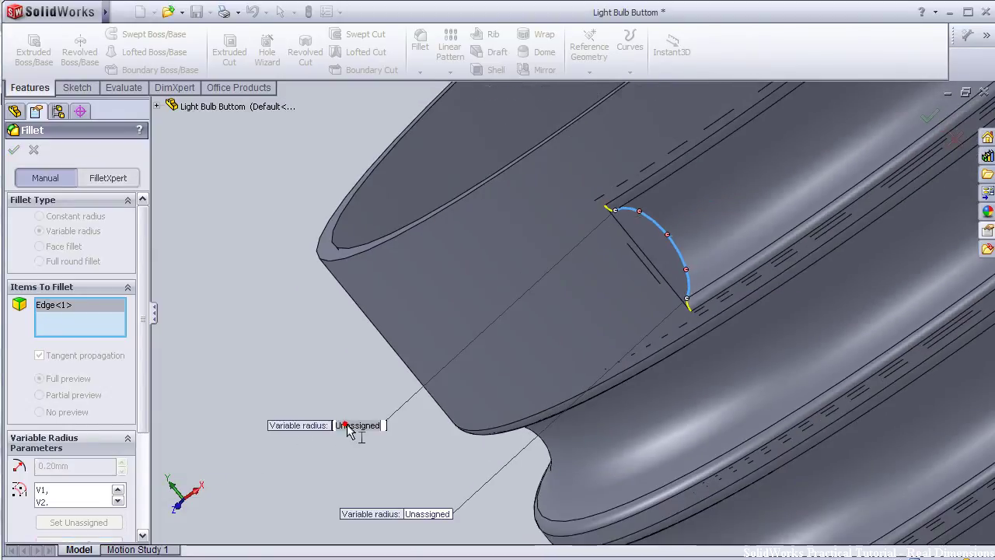
{"action": "type", "text": "0"}
{"action": "left_click", "coordinate": [422, 519]}
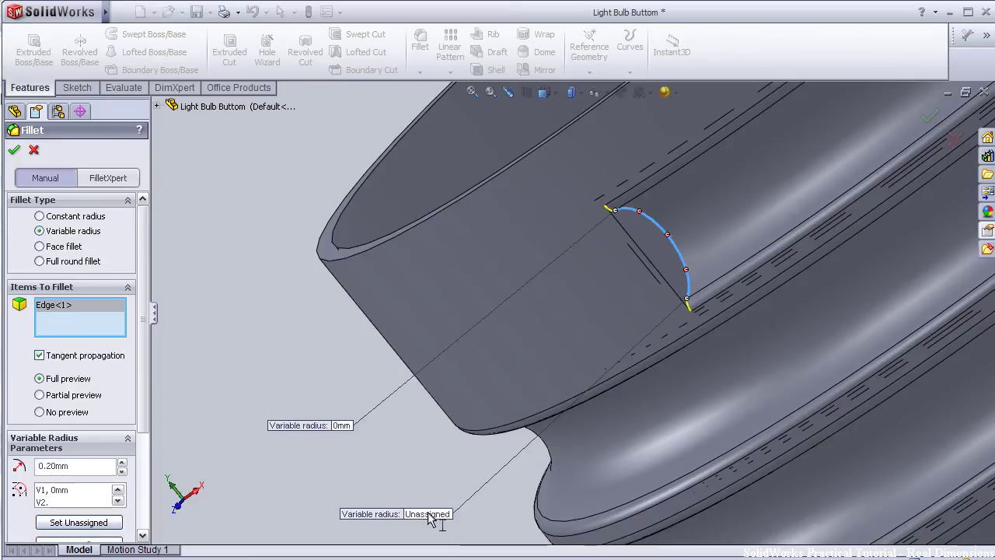
{"action": "left_click", "coordinate": [433, 520]}
{"action": "type", "text": "0"}
{"action": "key", "text": "Return"}
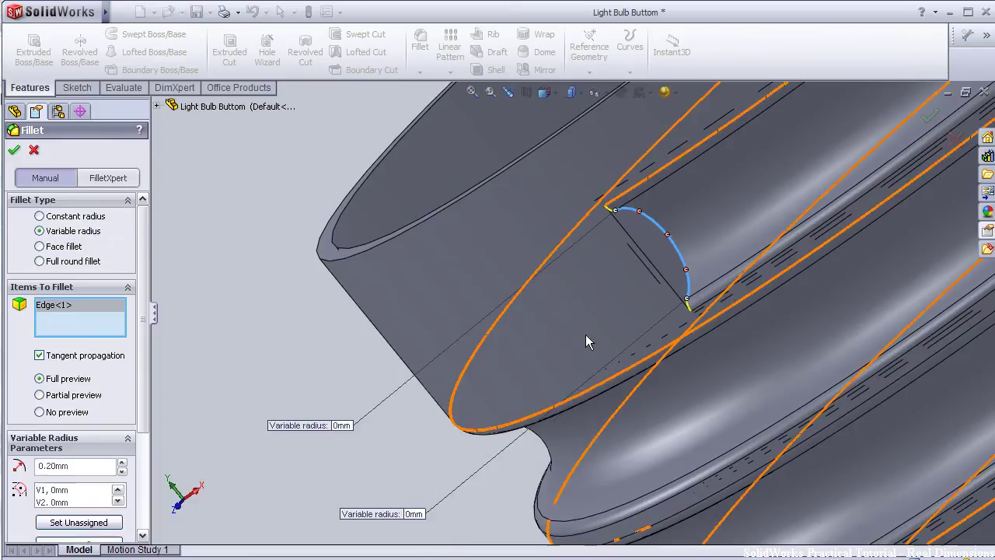
{"action": "scroll", "coordinate": [585, 334], "scroll_direction": "down", "scroll_amount": 2}
Step: Add fillet control points at 25% (0.2 mm) and at the edge midpoint (1 mm)
{"action": "left_click", "coordinate": [660, 156]}
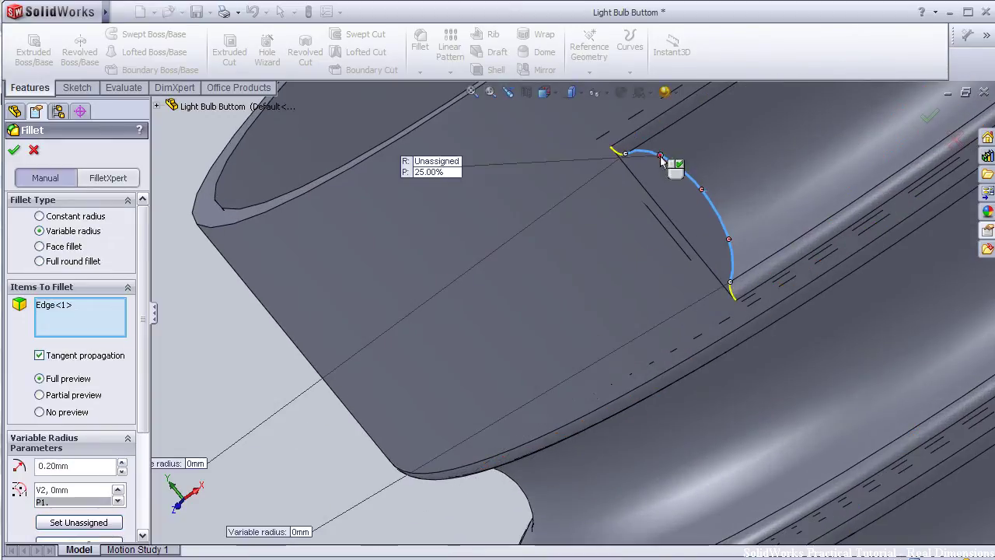
{"action": "left_click", "coordinate": [435, 161]}
{"action": "type", "text": "0.2"}
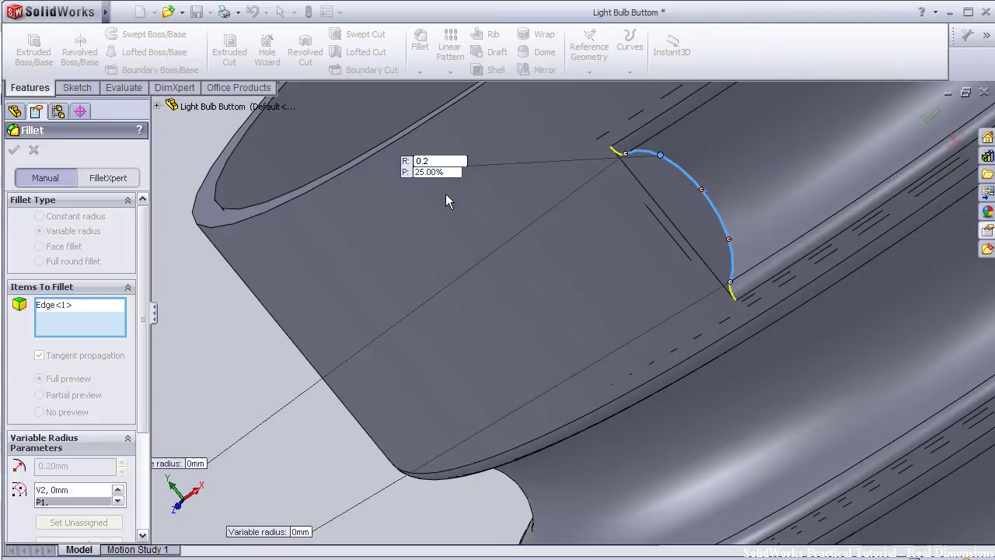
{"action": "key", "text": "Return"}
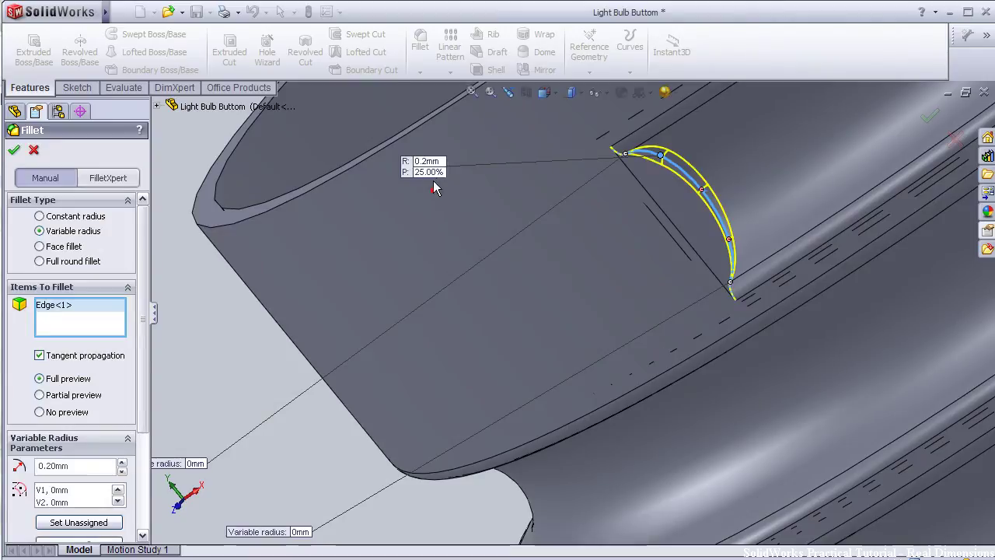
{"action": "left_click", "coordinate": [702, 189]}
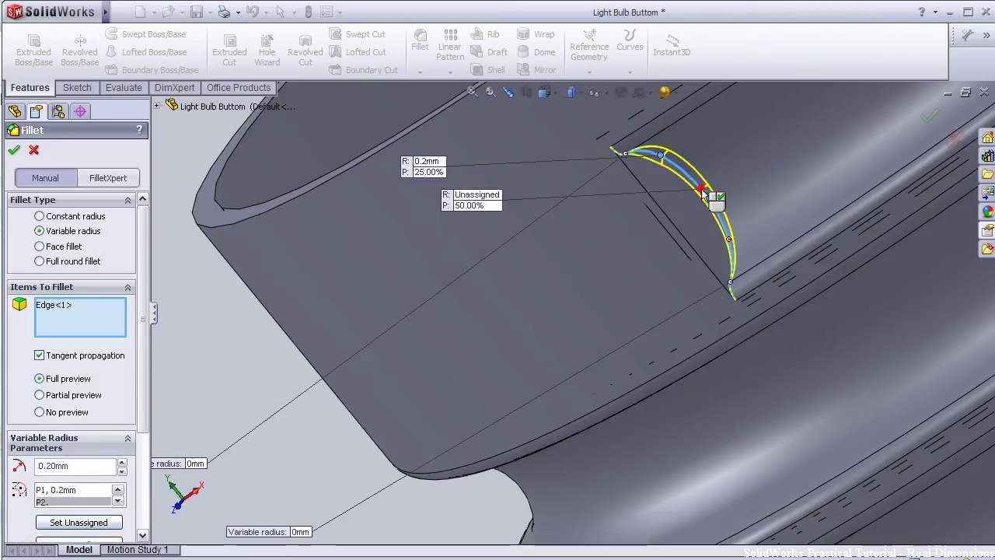
{"action": "left_click", "coordinate": [489, 195]}
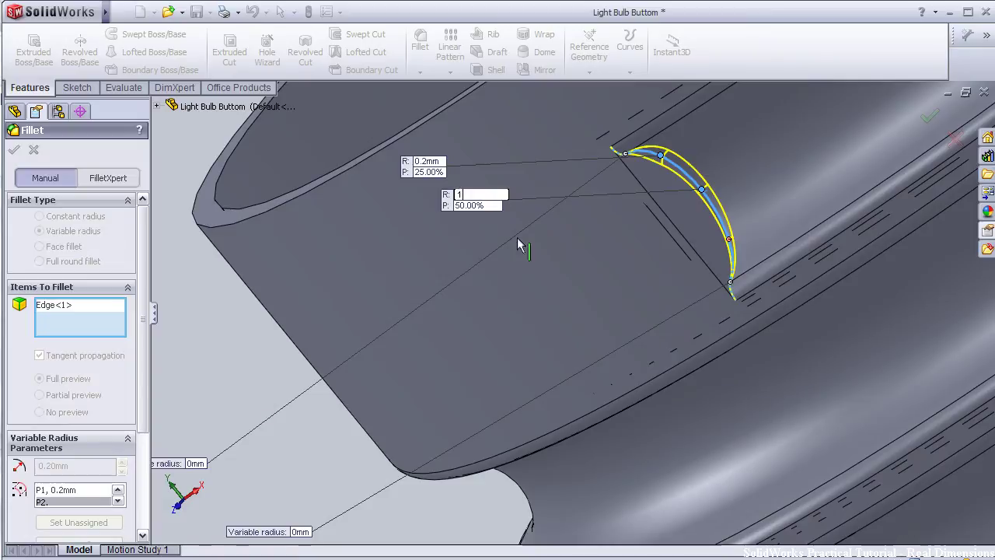
{"action": "key", "text": "Return"}
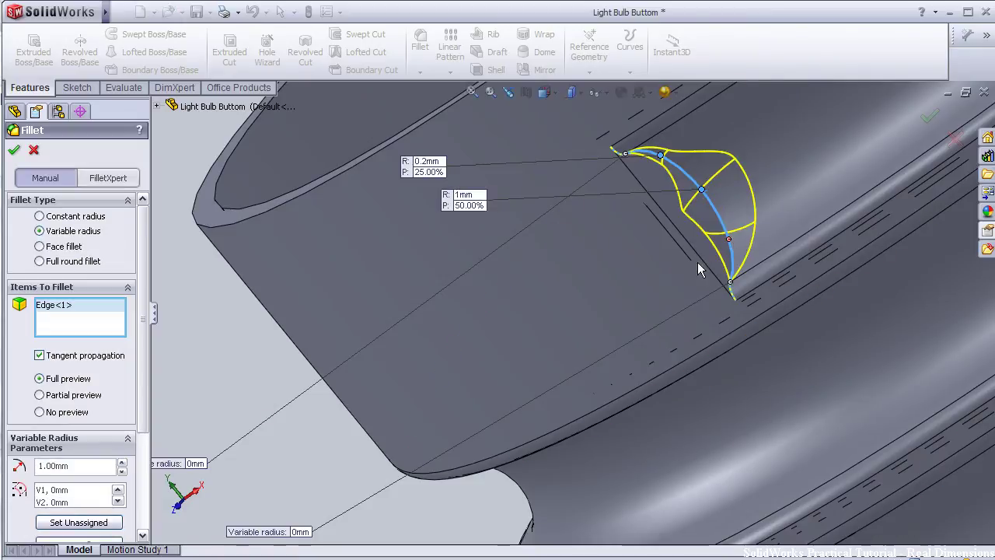
{"action": "middle_click_drag", "start_coordinate": [629, 287], "coordinate": [616, 289]}
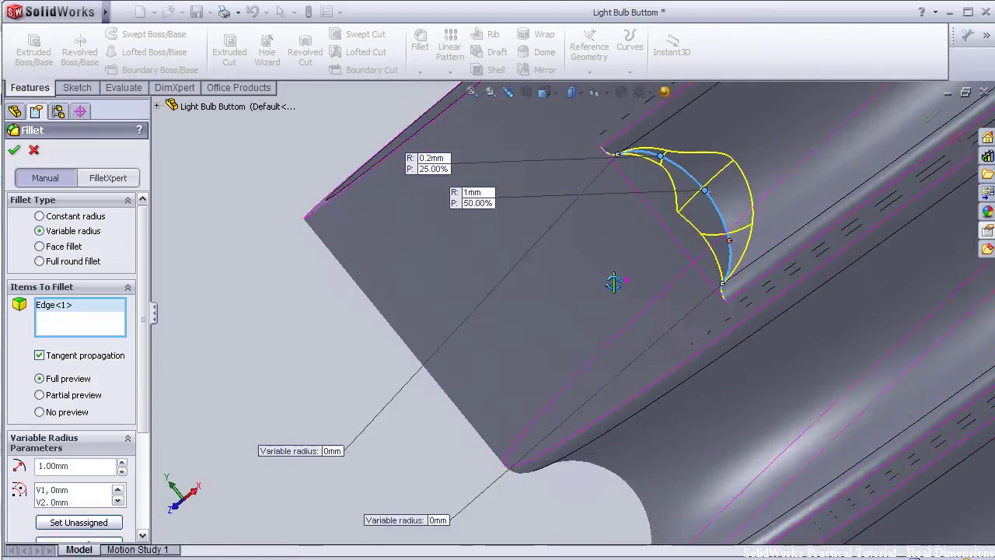
Step: Add a third control point, change the 25% radius to 0.5 mm, and accept VarFillet1
{"action": "left_click", "coordinate": [731, 242]}
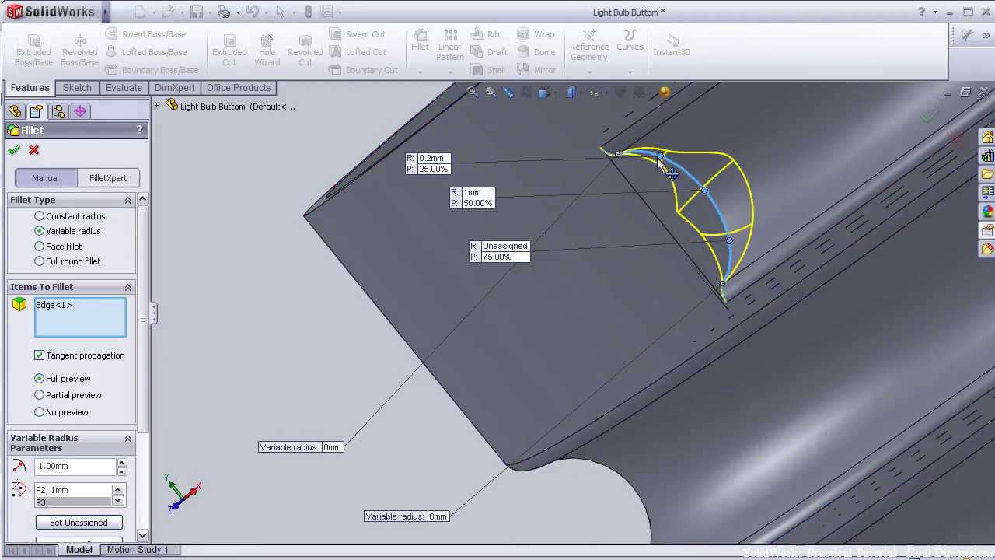
{"action": "left_click", "coordinate": [442, 159]}
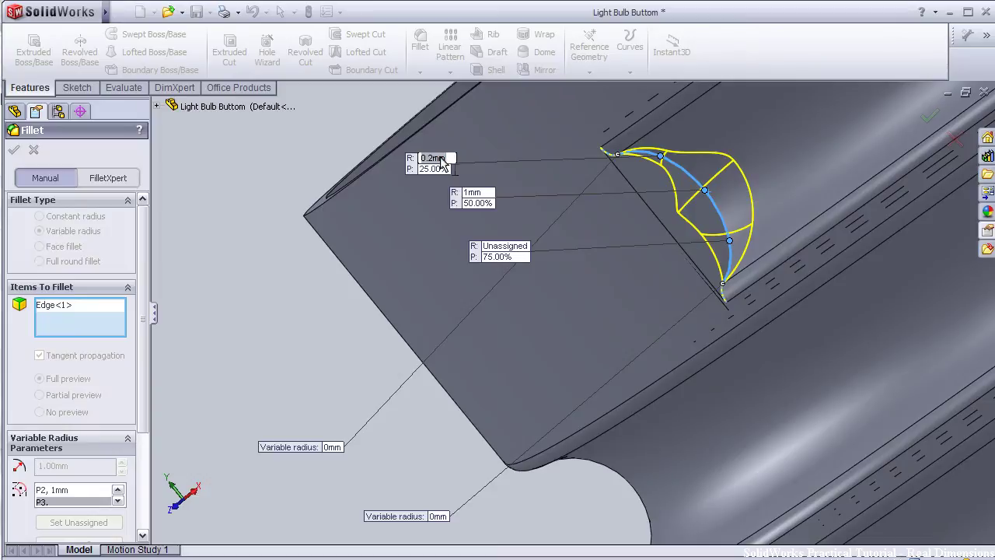
{"action": "key", "text": "Return"}
{"action": "left_click", "coordinate": [394, 176]}
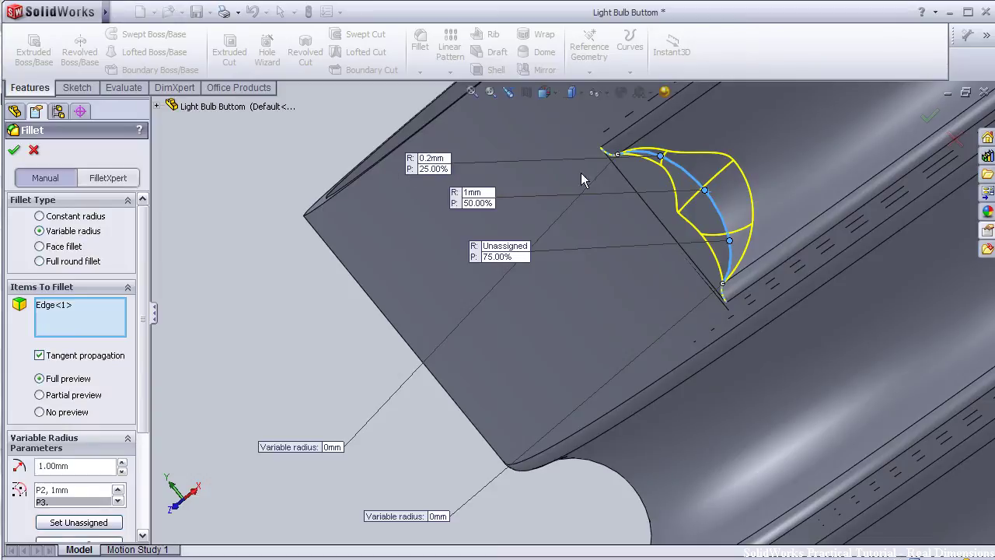
{"action": "left_click", "coordinate": [440, 158]}
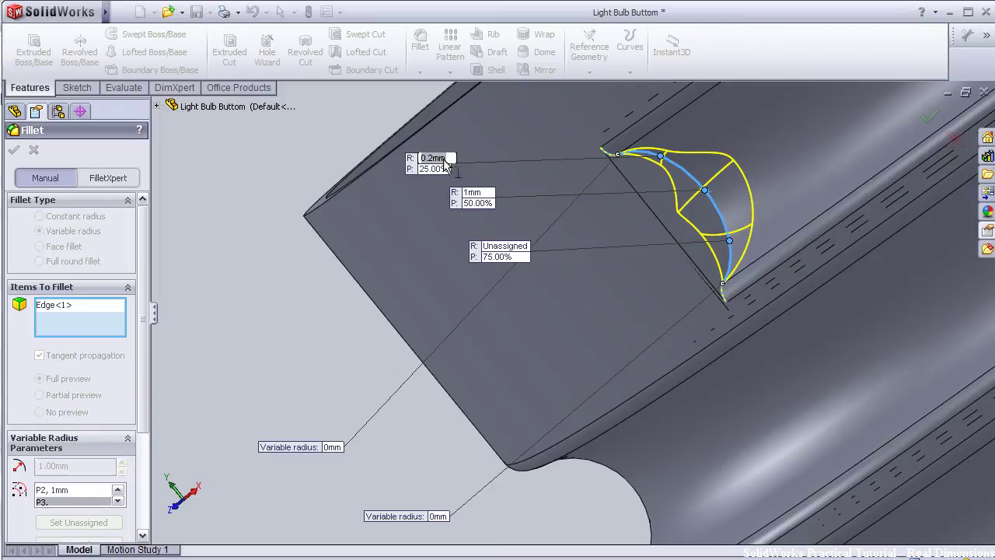
{"action": "type", "text": "0.5"}
{"action": "key", "text": "Return"}
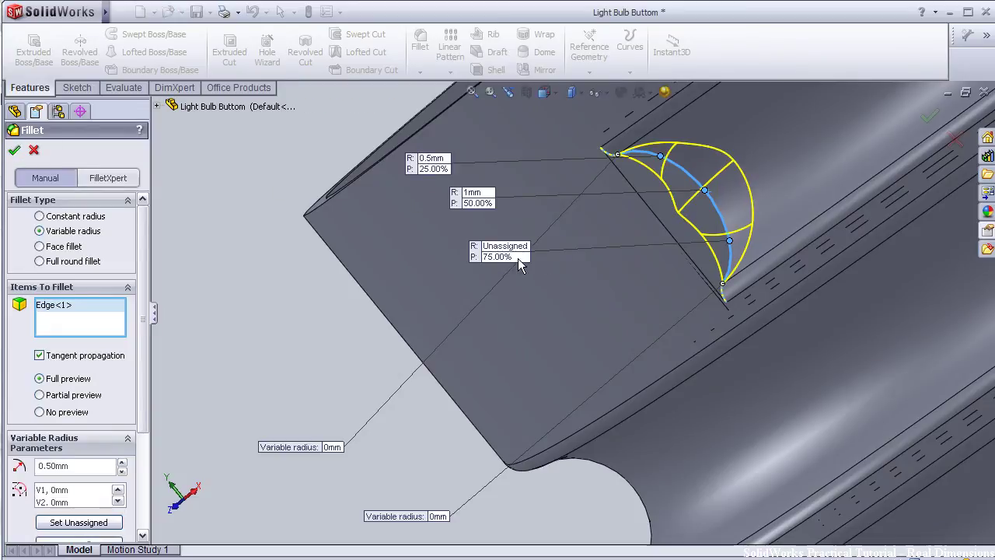
{"action": "key", "text": "Return"}
{"action": "mouse_move", "coordinate": [528, 259]}
{"action": "middle_mouse_down"}
{"action": "mouse_move", "coordinate": [583, 301]}
{"action": "mouse_move", "coordinate": [528, 333]}
{"action": "mouse_move", "coordinate": [515, 355]}
{"action": "mouse_move", "coordinate": [526, 388]}
{"action": "mouse_move", "coordinate": [597, 359]}
{"action": "middle_mouse_up"}
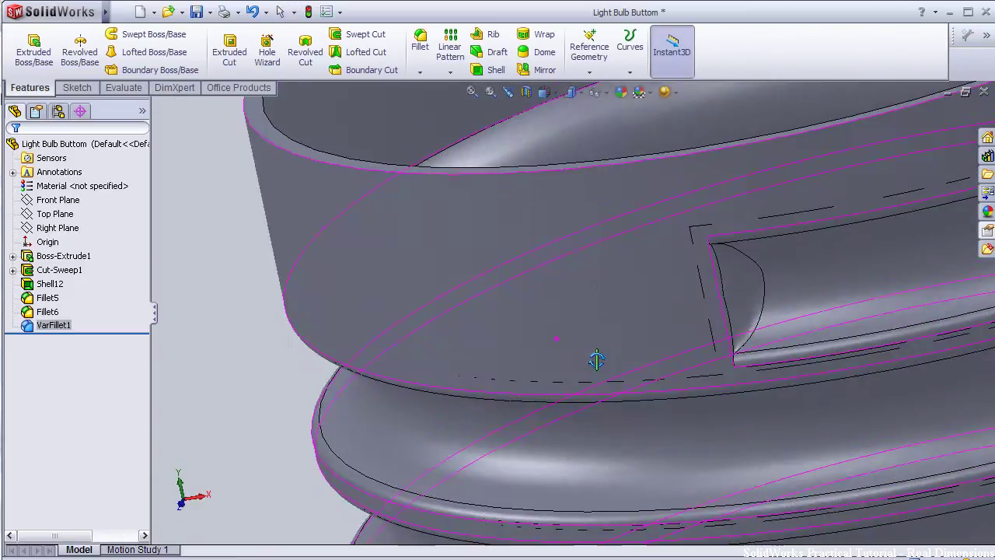
Step: Select the cylinder's flat end face and view it straight on
{"action": "scroll", "coordinate": [597, 359], "scroll_direction": "up", "scroll_amount": 2}
{"action": "scroll", "coordinate": [669, 288], "scroll_direction": "up", "scroll_amount": 2}
{"action": "scroll", "coordinate": [715, 226], "scroll_direction": "up", "scroll_amount": 2}
{"action": "scroll", "coordinate": [722, 280], "scroll_direction": "up", "scroll_amount": 2}
{"action": "middle_click_drag", "start_coordinate": [731, 334], "coordinate": [622, 189]}
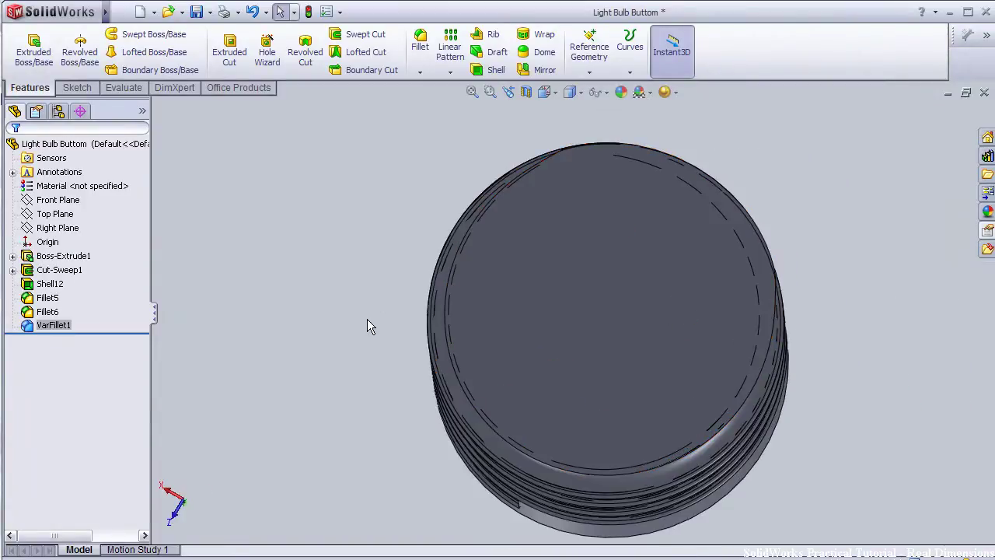
{"action": "middle_click_drag", "start_coordinate": [367, 313], "coordinate": [367, 324]}
{"action": "left_click", "coordinate": [548, 305]}
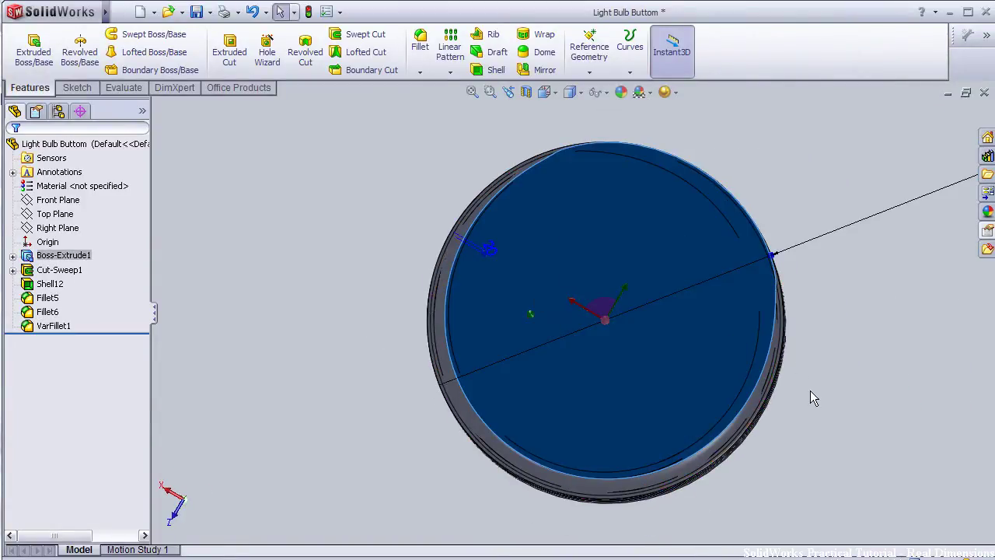
{"action": "key", "text": "space"}
{"action": "left_click", "coordinate": [734, 392]}
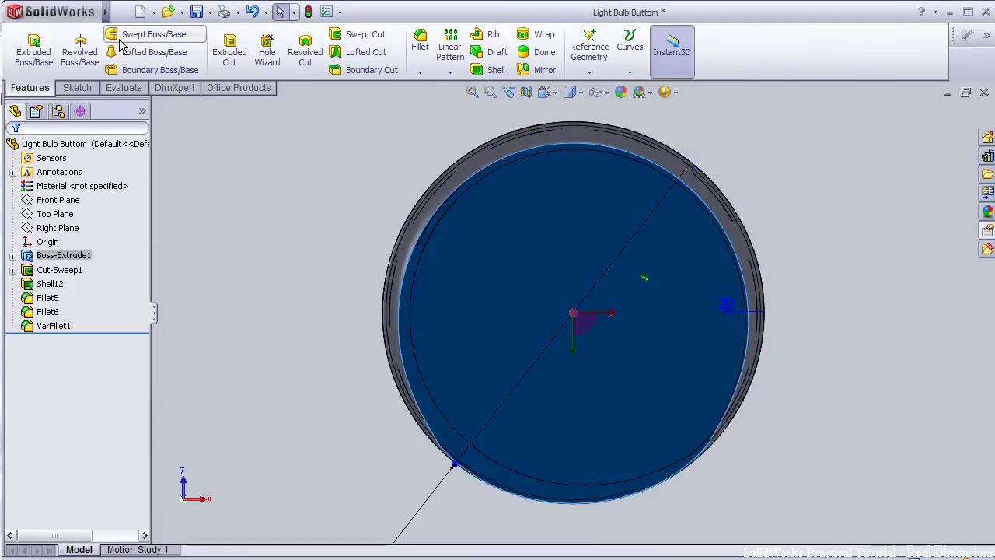
{"action": "key", "text": "space"}
Step: Sketch an origin-centred circle of about 10.1 mm radius on the end face
{"action": "left_click", "coordinate": [573, 249]}
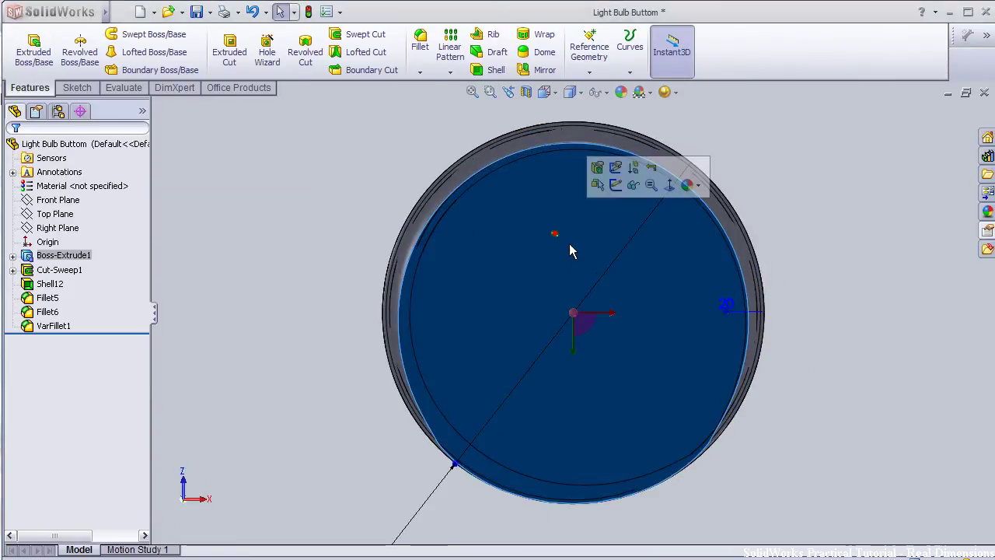
{"action": "left_click", "coordinate": [615, 168]}
{"action": "left_click", "coordinate": [129, 34]}
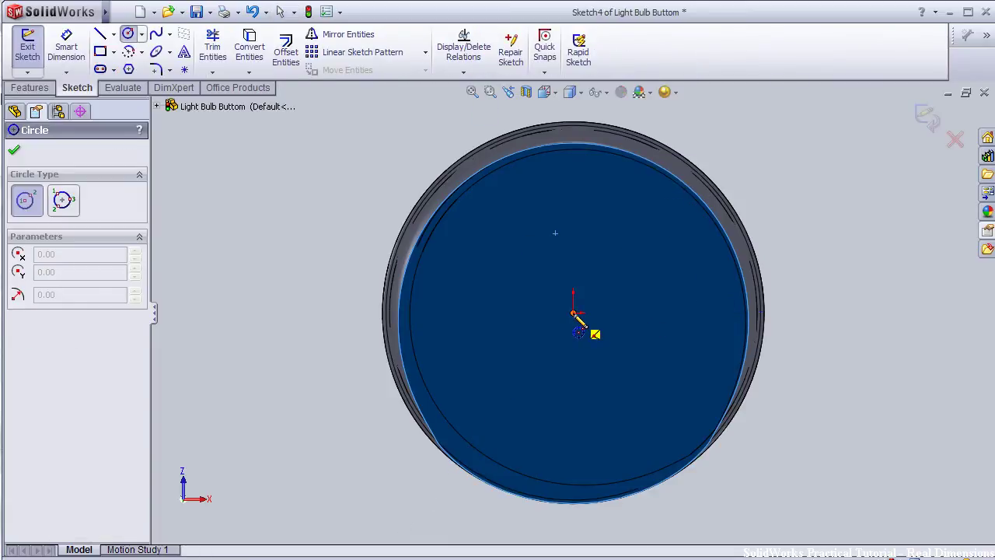
{"action": "left_click", "coordinate": [574, 313]}
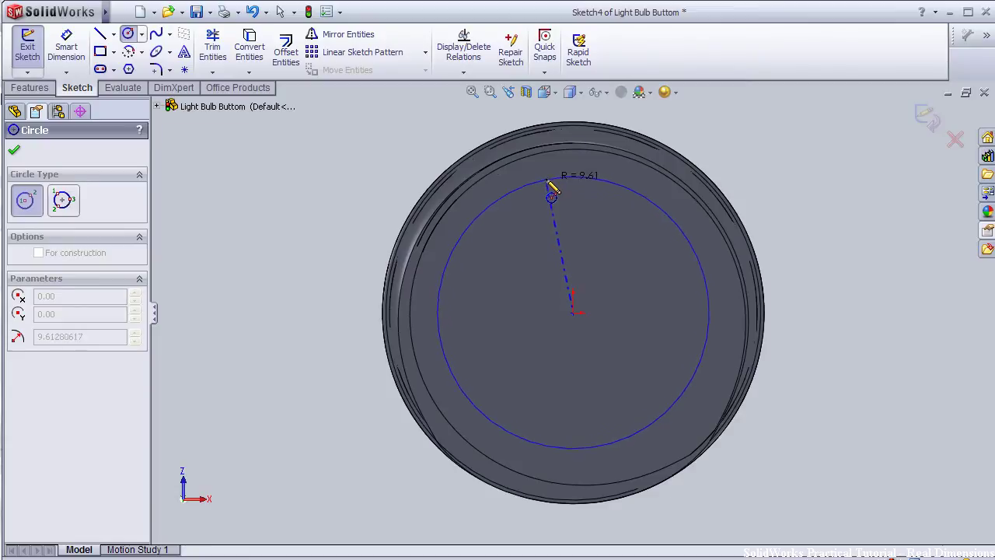
{"action": "left_click", "coordinate": [545, 173]}
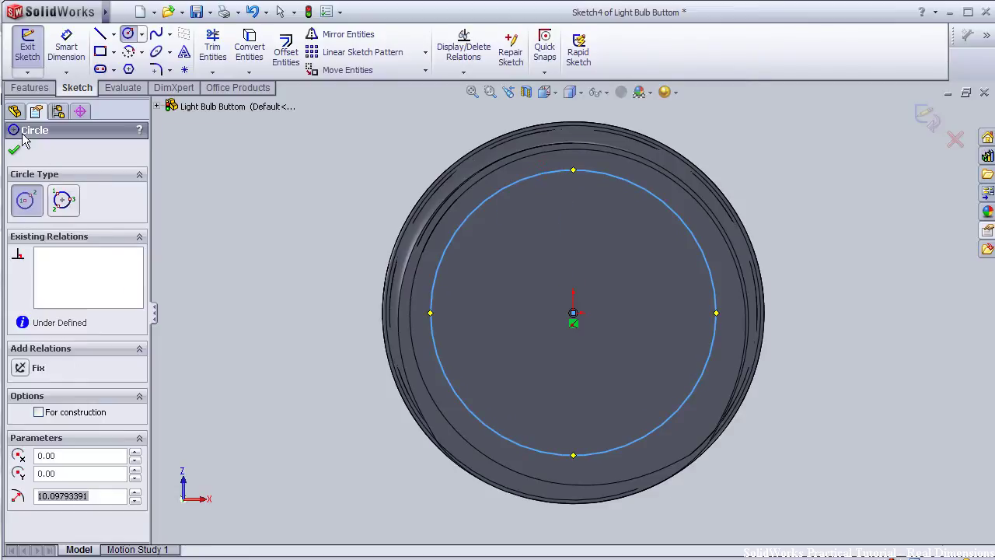
{"action": "left_click", "coordinate": [30, 88]}
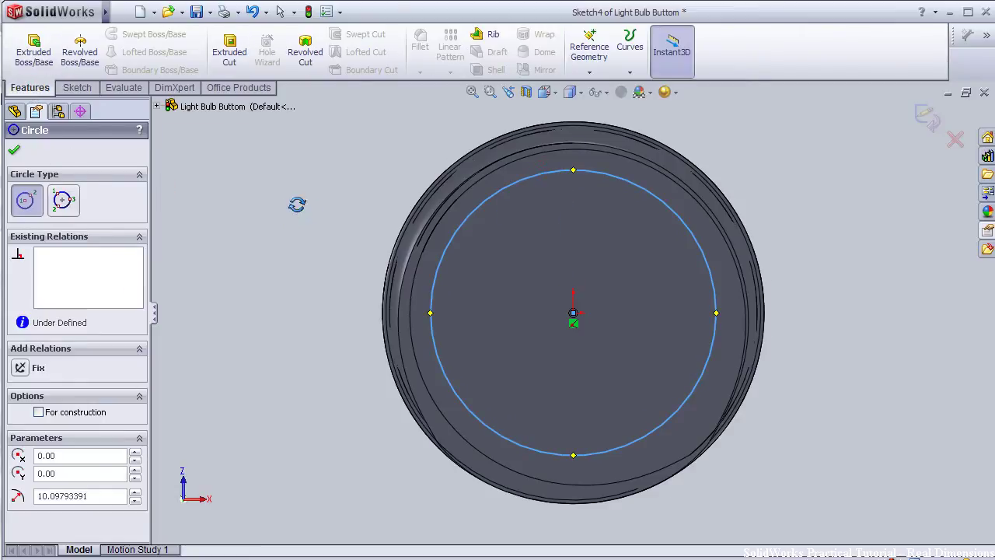
Step: Cut the Sketch4 circle with an Up To Next end condition and inspect the opened end
{"action": "left_click", "coordinate": [229, 48]}
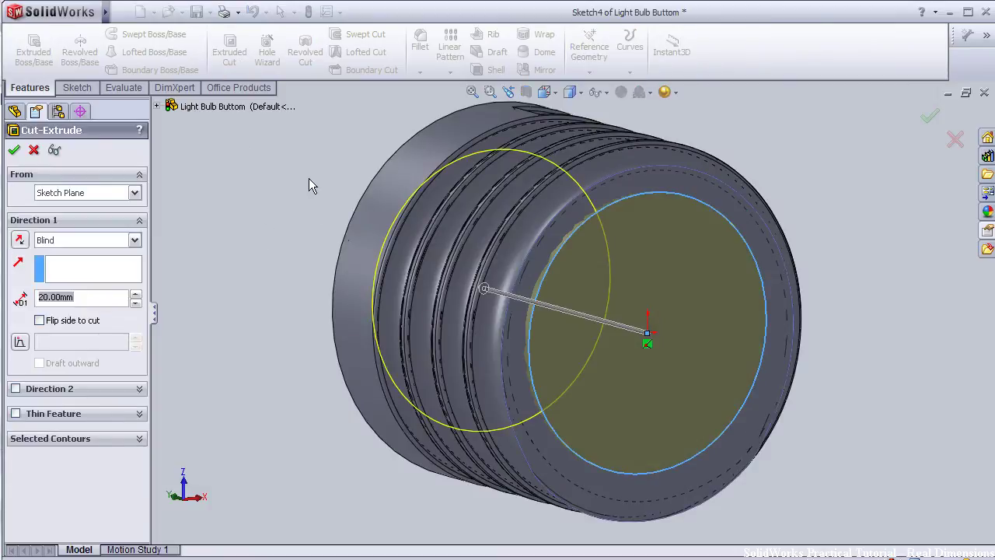
{"action": "left_click", "coordinate": [135, 240]}
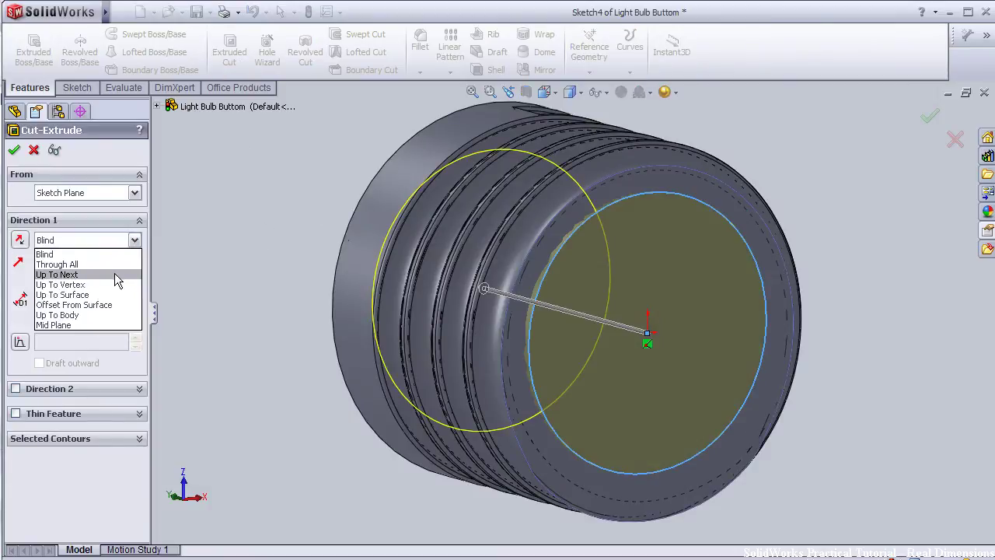
{"action": "left_click", "coordinate": [114, 271]}
{"action": "mouse_move", "coordinate": [251, 247]}
{"action": "middle_mouse_down"}
{"action": "mouse_move", "coordinate": [366, 395]}
{"action": "mouse_move", "coordinate": [396, 406]}
{"action": "mouse_move", "coordinate": [319, 392]}
{"action": "mouse_move", "coordinate": [5, 157]}
{"action": "middle_mouse_up"}
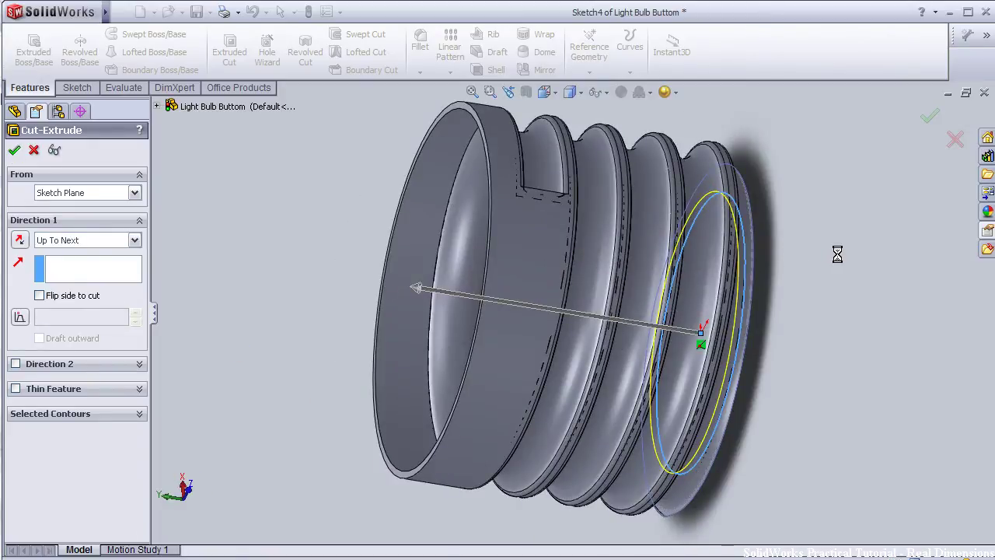
{"action": "mouse_move", "coordinate": [852, 254]}
{"action": "middle_mouse_down"}
{"action": "mouse_move", "coordinate": [692, 247]}
{"action": "mouse_move", "coordinate": [742, 291]}
{"action": "mouse_move", "coordinate": [835, 288]}
{"action": "mouse_move", "coordinate": [806, 285]}
{"action": "middle_mouse_up"}
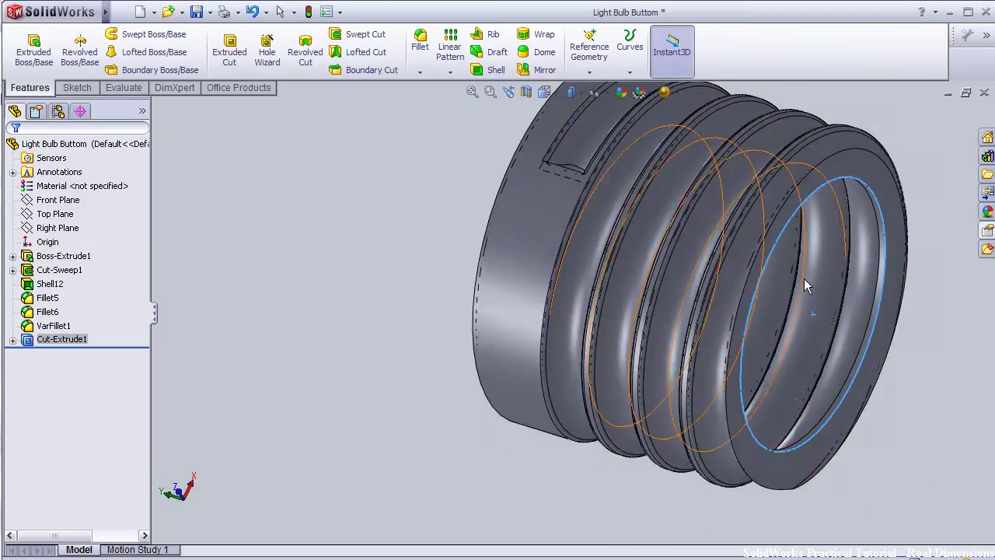
{"action": "scroll", "coordinate": [805, 284], "scroll_direction": "up", "scroll_amount": 3}
{"action": "mouse_move", "coordinate": [884, 349]}
{"action": "middle_mouse_down"}
{"action": "mouse_move", "coordinate": [815, 302]}
{"action": "mouse_move", "coordinate": [809, 308]}
{"action": "middle_mouse_up"}
{"action": "key", "text": "space"}
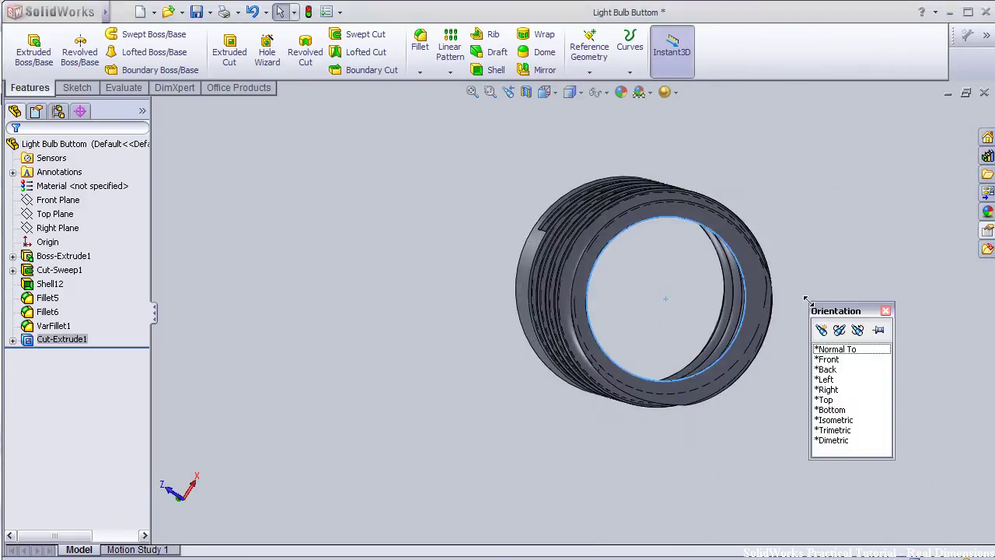
Step: Start a new sketch on the ring's end face and view it straight on
{"action": "left_click", "coordinate": [780, 374]}
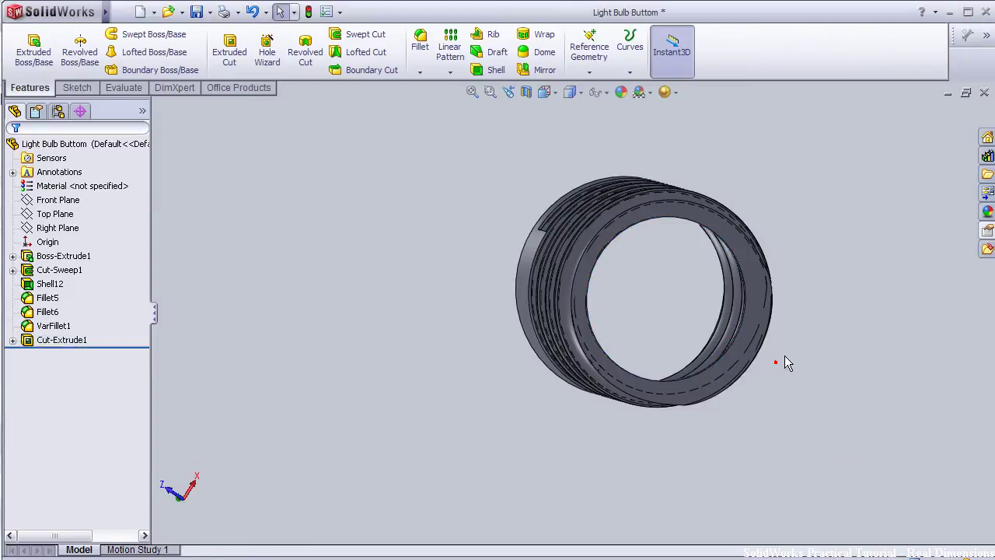
{"action": "scroll", "coordinate": [786, 318], "scroll_direction": "up", "scroll_amount": 3}
{"action": "mouse_move", "coordinate": [786, 318]}
{"action": "middle_mouse_down"}
{"action": "mouse_move", "coordinate": [801, 291]}
{"action": "mouse_move", "coordinate": [772, 303]}
{"action": "middle_mouse_up"}
{"action": "scroll", "coordinate": [772, 302], "scroll_direction": "up", "scroll_amount": 3}
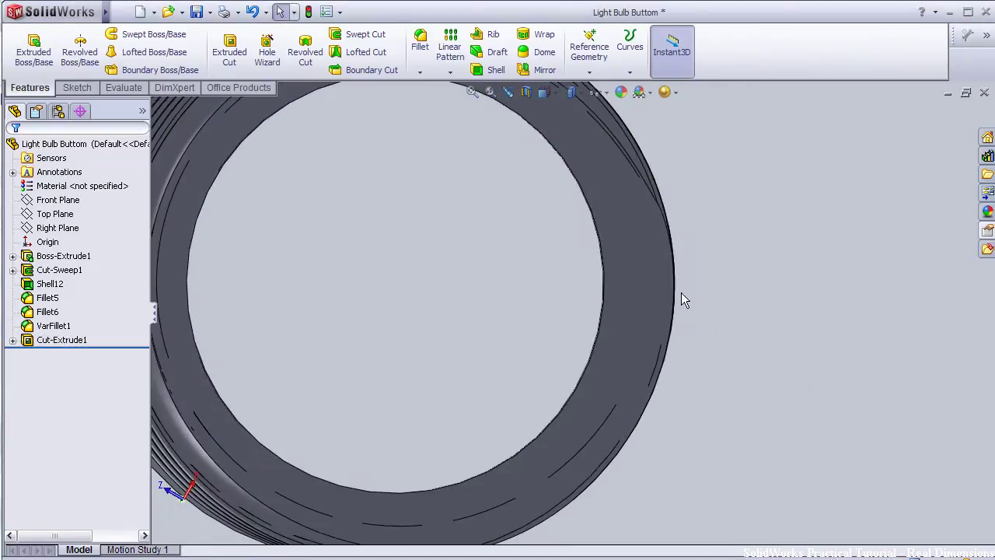
{"action": "left_click", "coordinate": [649, 299]}
{"action": "left_click", "coordinate": [693, 237]}
{"action": "key", "text": "space"}
{"action": "left_click", "coordinate": [727, 298]}
{"action": "scroll", "coordinate": [654, 263], "scroll_direction": "up", "scroll_amount": 3}
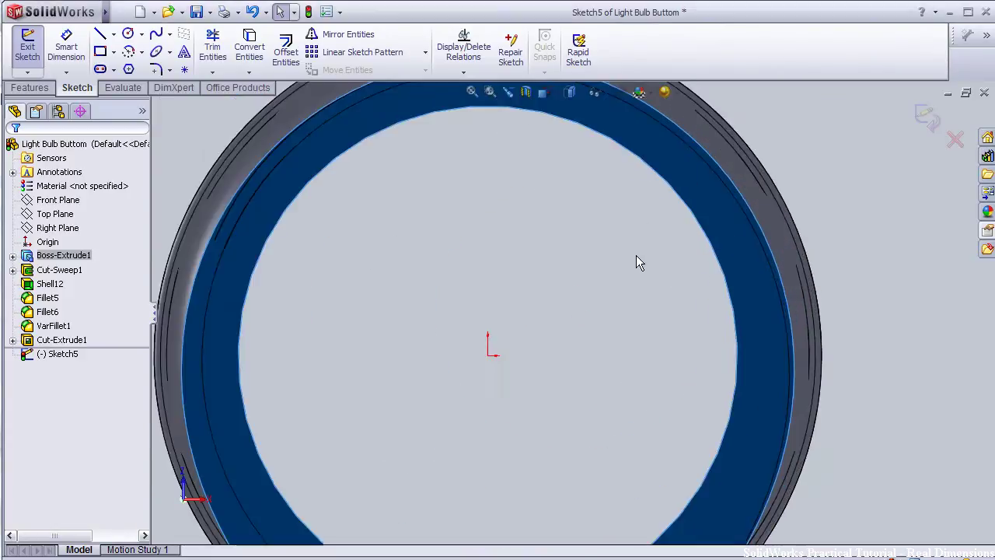
{"action": "scroll", "coordinate": [630, 252], "scroll_direction": "down", "scroll_amount": 4}
{"action": "scroll", "coordinate": [548, 332], "scroll_direction": "up", "scroll_amount": 1}
Step: Draw an origin-centred circle and dimension its diameter to 25 mm
{"action": "left_click", "coordinate": [127, 33]}
{"action": "left_click", "coordinate": [495, 352]}
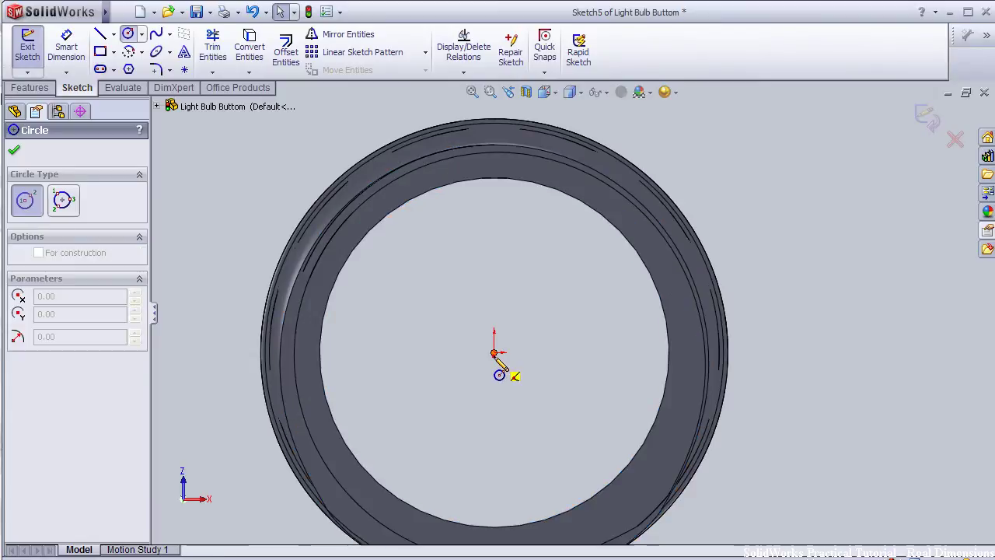
{"action": "left_click", "coordinate": [384, 158]}
{"action": "left_click", "coordinate": [66, 45]}
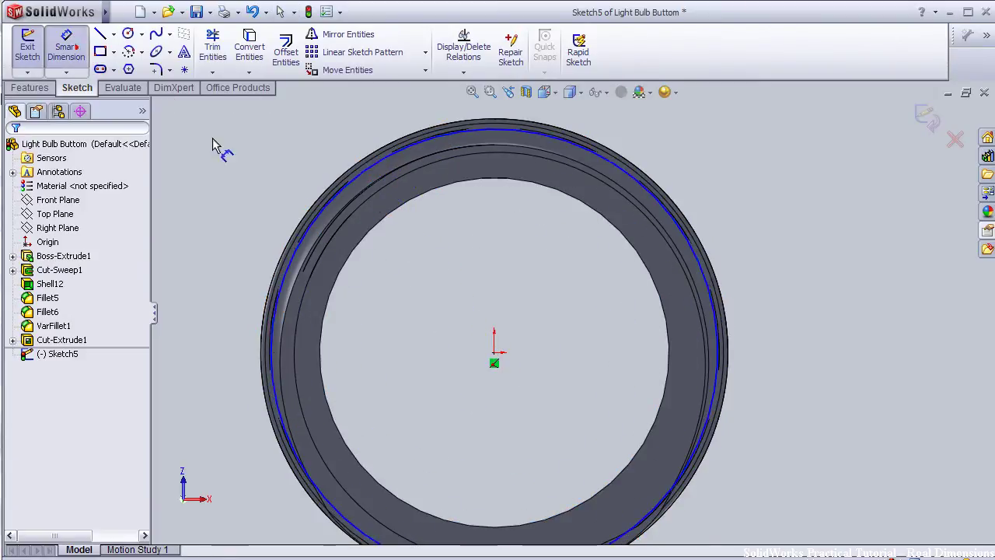
{"action": "left_click", "coordinate": [367, 163]}
{"action": "left_click", "coordinate": [340, 144]}
{"action": "type", "text": "25"}
{"action": "key", "text": "Return"}
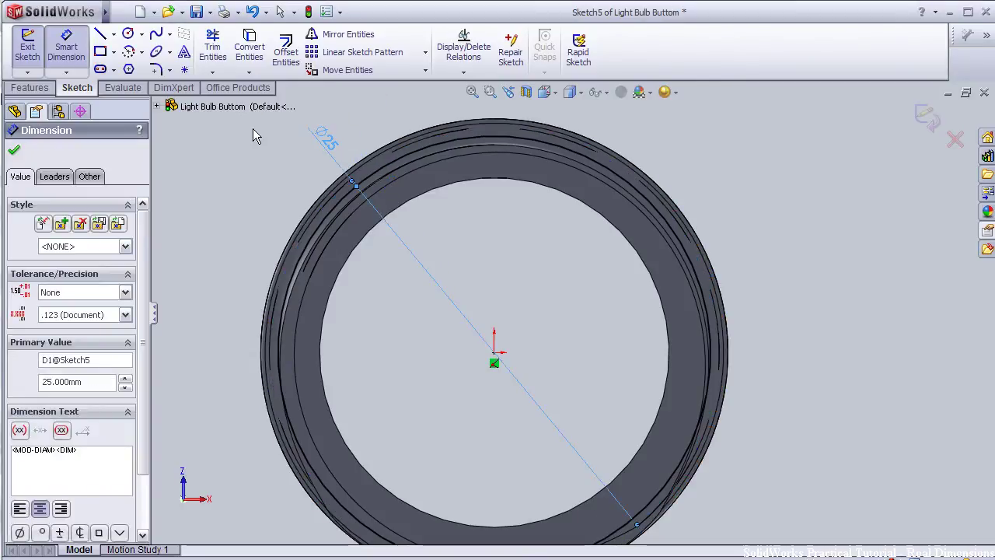
{"action": "left_click", "coordinate": [30, 87]}
Step: Boss-extrude the 25 mm circle 3 mm deep with a 45° draft
{"action": "left_click", "coordinate": [31, 58]}
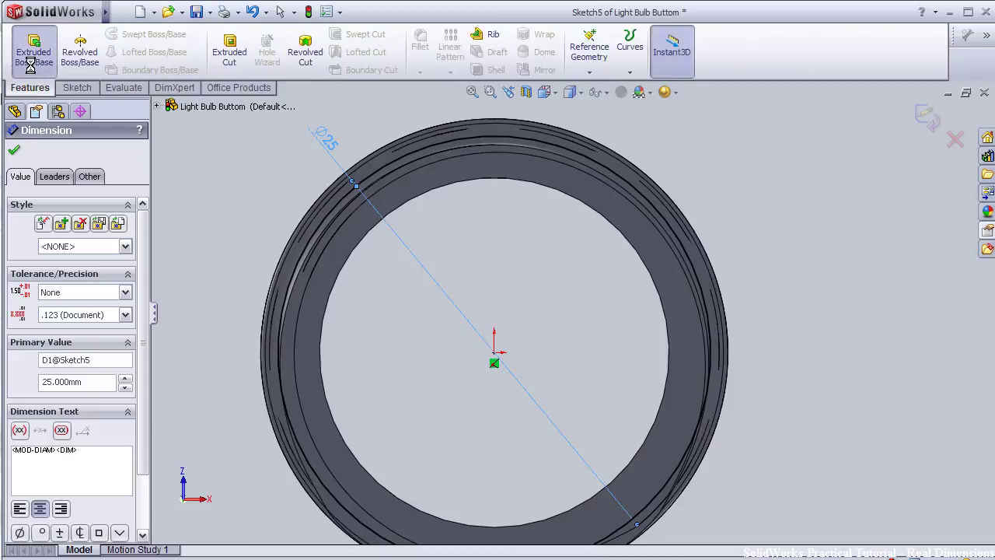
{"action": "middle_click_drag", "start_coordinate": [208, 204], "coordinate": [295, 218]}
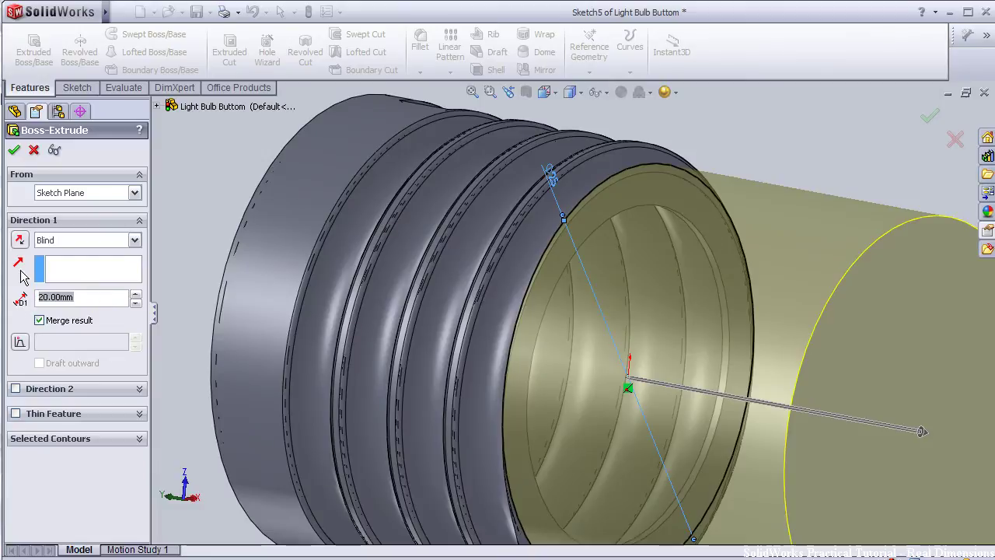
{"action": "type", "text": "3"}
{"action": "key", "text": "Return"}
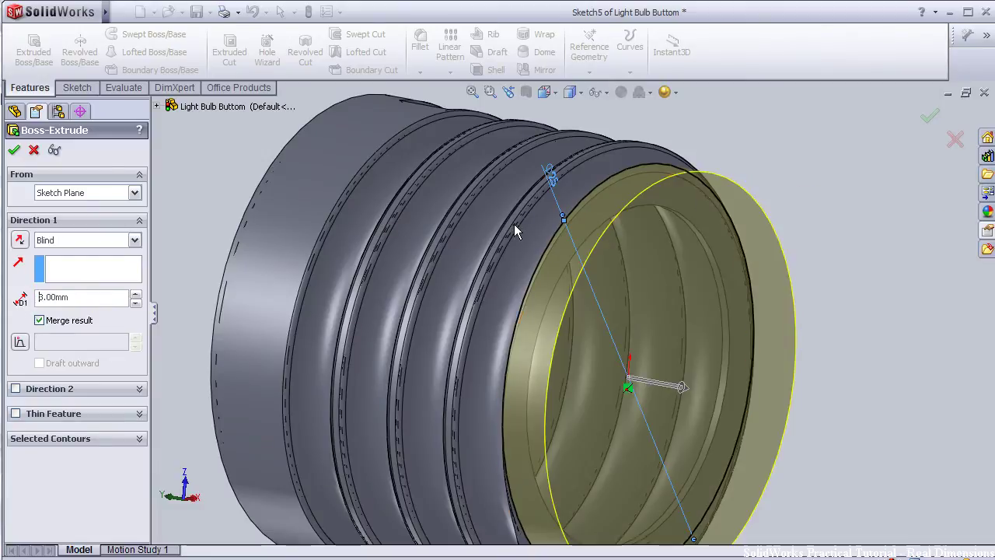
{"action": "left_click", "coordinate": [20, 341]}
{"action": "type", "text": "45"}
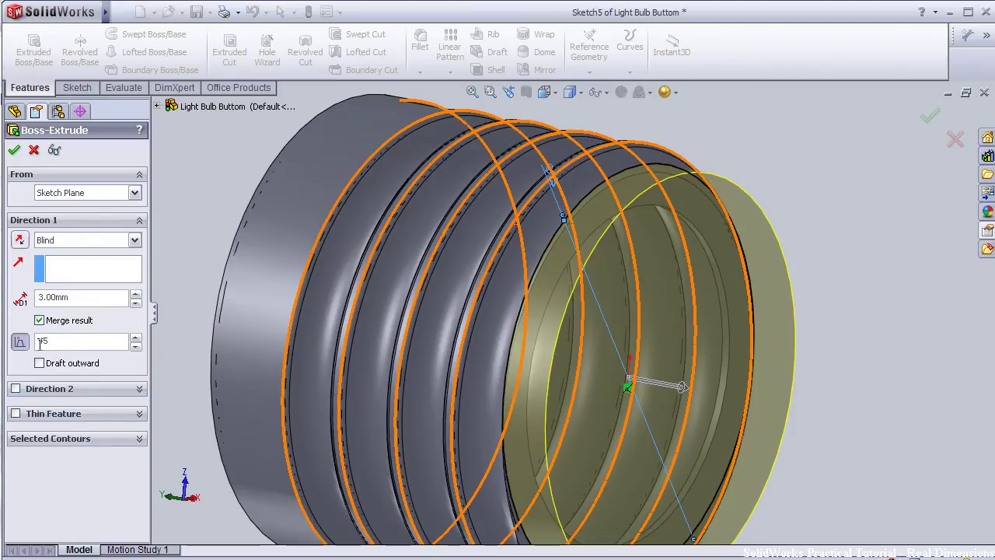
{"action": "key", "text": "Return"}
{"action": "mouse_move", "coordinate": [606, 318]}
{"action": "middle_mouse_down"}
{"action": "mouse_move", "coordinate": [768, 242]}
{"action": "mouse_move", "coordinate": [777, 303]}
{"action": "mouse_move", "coordinate": [821, 311]}
{"action": "mouse_move", "coordinate": [837, 282]}
{"action": "mouse_move", "coordinate": [804, 258]}
{"action": "mouse_move", "coordinate": [771, 273]}
{"action": "middle_mouse_up"}
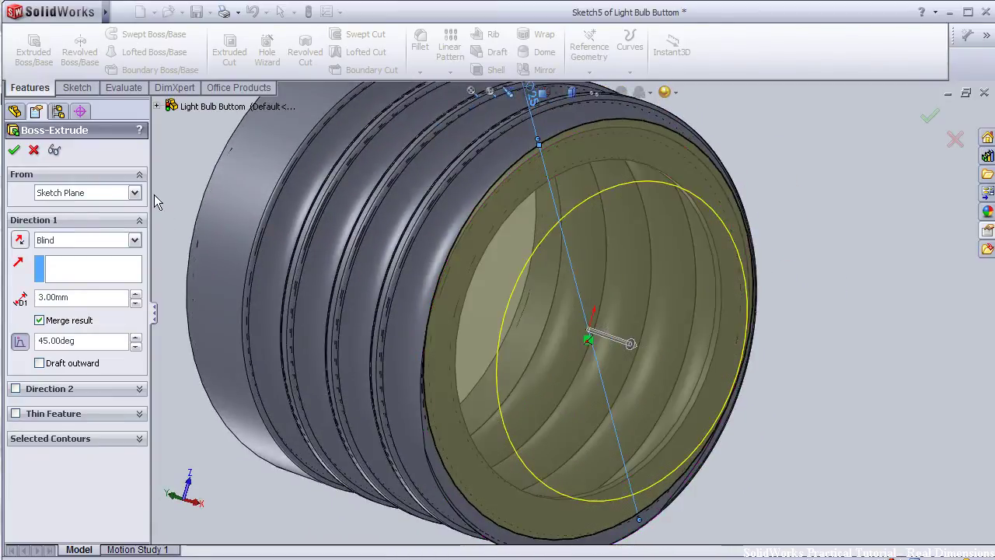
{"action": "left_click", "coordinate": [13, 149]}
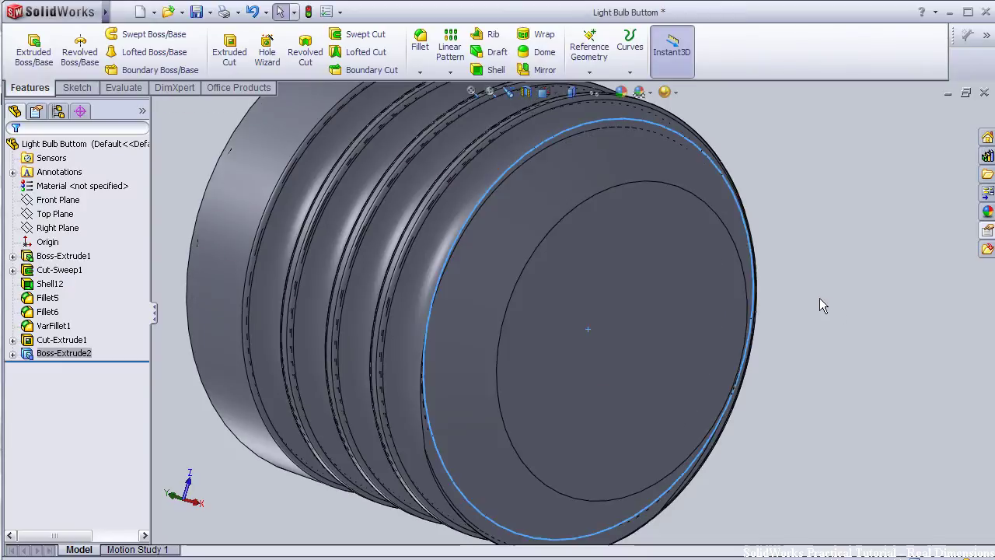
Step: Sketch an origin-centred circle of 9.50 mm radius on the closed end face
{"action": "mouse_move", "coordinate": [806, 296]}
{"action": "middle_mouse_down"}
{"action": "mouse_move", "coordinate": [797, 255]}
{"action": "mouse_move", "coordinate": [881, 257]}
{"action": "mouse_move", "coordinate": [794, 296]}
{"action": "middle_mouse_up"}
{"action": "left_click", "coordinate": [593, 336]}
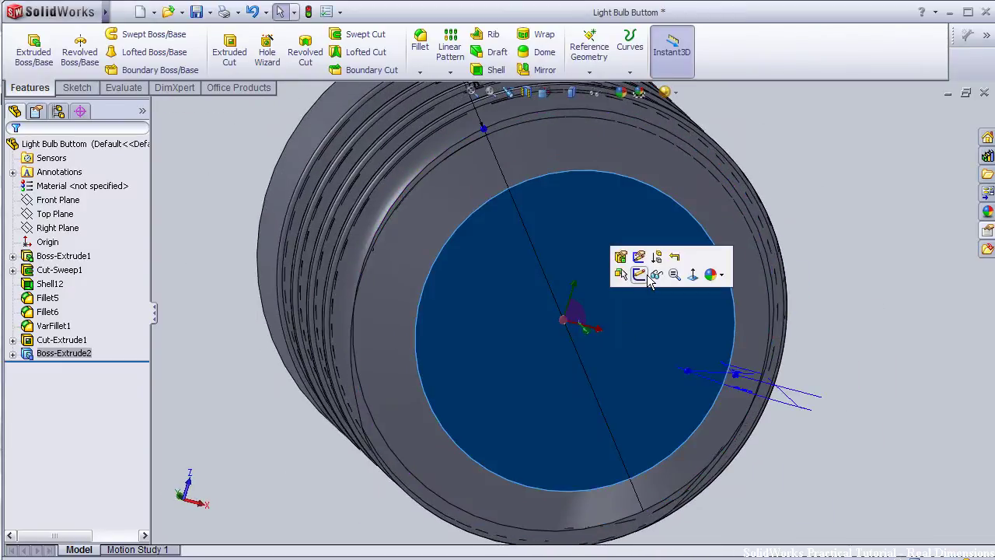
{"action": "left_click", "coordinate": [642, 261]}
{"action": "key", "text": "space"}
{"action": "left_click", "coordinate": [681, 336]}
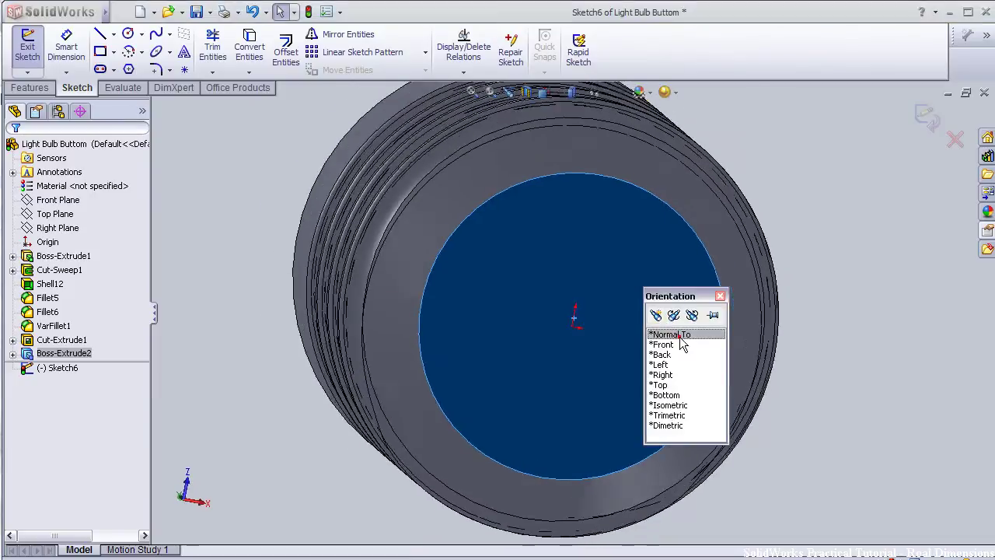
{"action": "left_click", "coordinate": [127, 34]}
{"action": "scroll", "coordinate": [579, 319], "scroll_direction": "down", "scroll_amount": 2}
{"action": "scroll", "coordinate": [575, 323], "scroll_direction": "down", "scroll_amount": 2}
{"action": "scroll", "coordinate": [569, 331], "scroll_direction": "down", "scroll_amount": 2}
{"action": "left_click", "coordinate": [561, 330]}
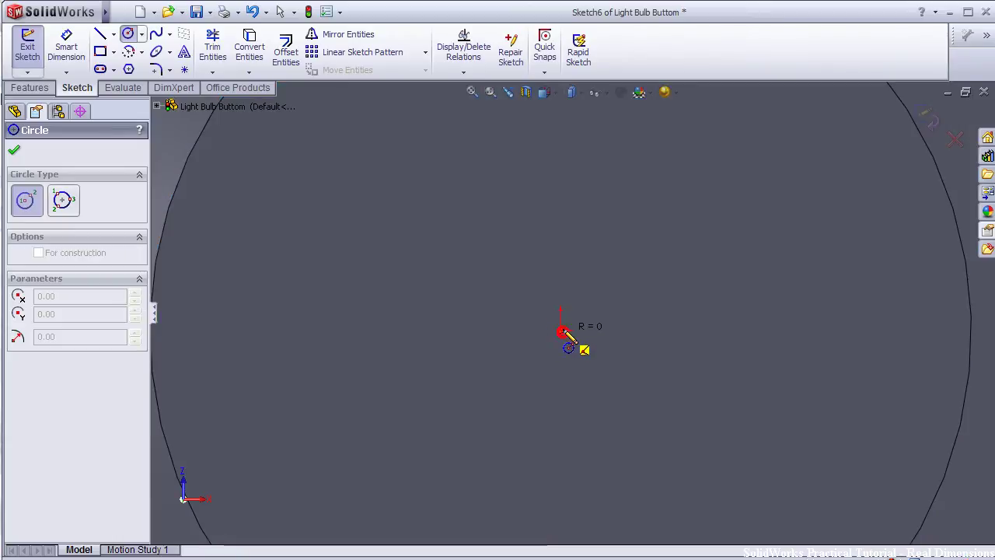
{"action": "scroll", "coordinate": [561, 330], "scroll_direction": "up", "scroll_amount": 1}
{"action": "scroll", "coordinate": [562, 330], "scroll_direction": "up", "scroll_amount": 2}
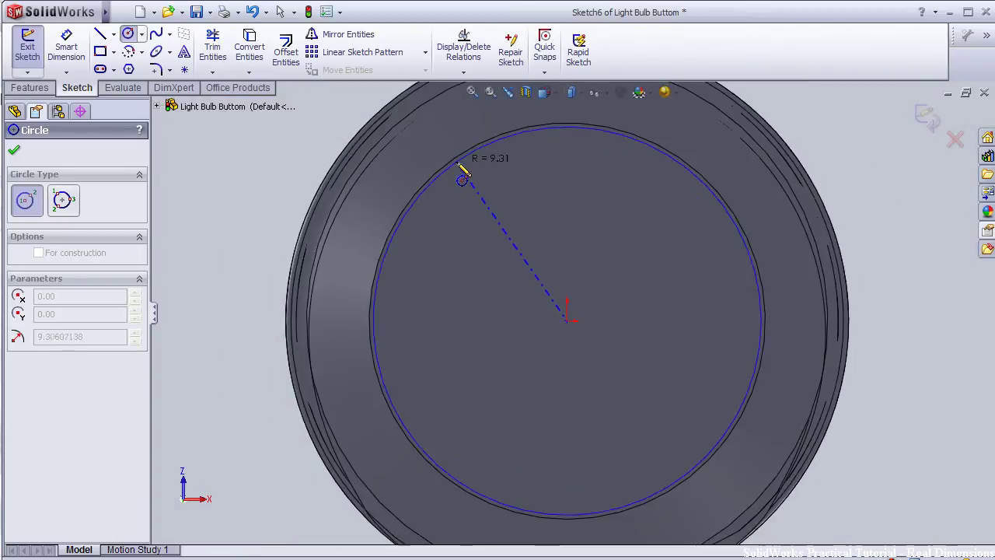
{"action": "left_click", "coordinate": [465, 168]}
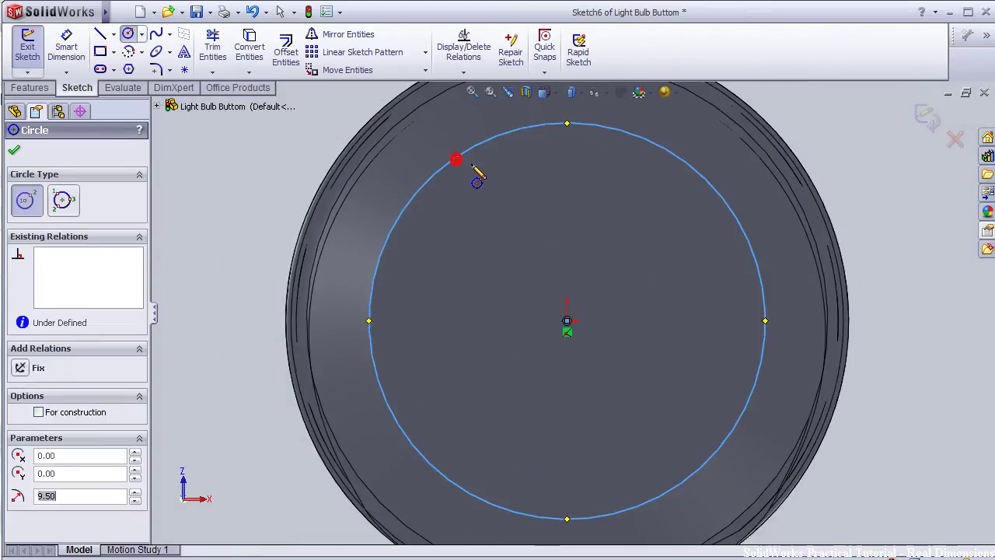
Step: Boss-extrude the circle 4 mm with a 45° draft
{"action": "left_click", "coordinate": [30, 89]}
{"action": "left_click", "coordinate": [26, 62]}
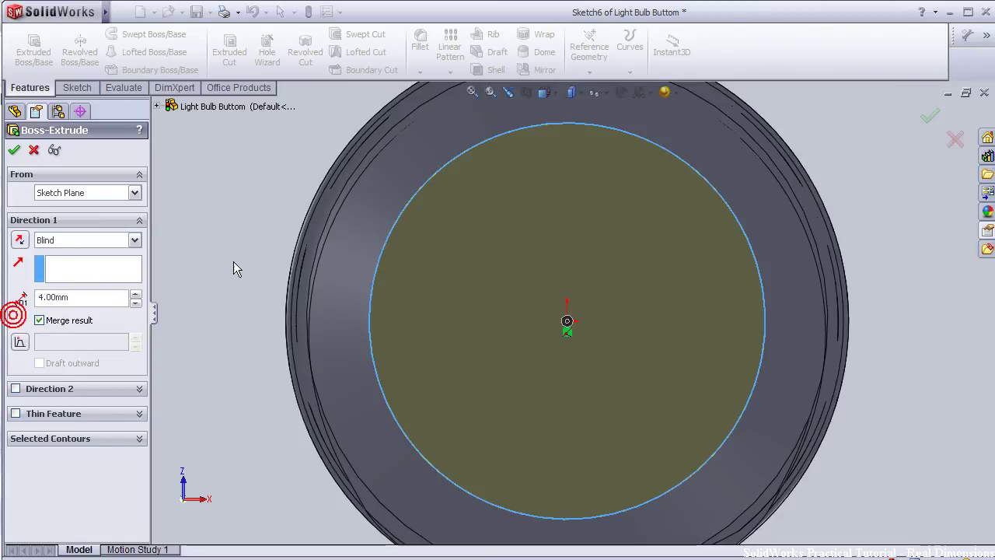
{"action": "middle_click_drag", "start_coordinate": [254, 257], "coordinate": [333, 278]}
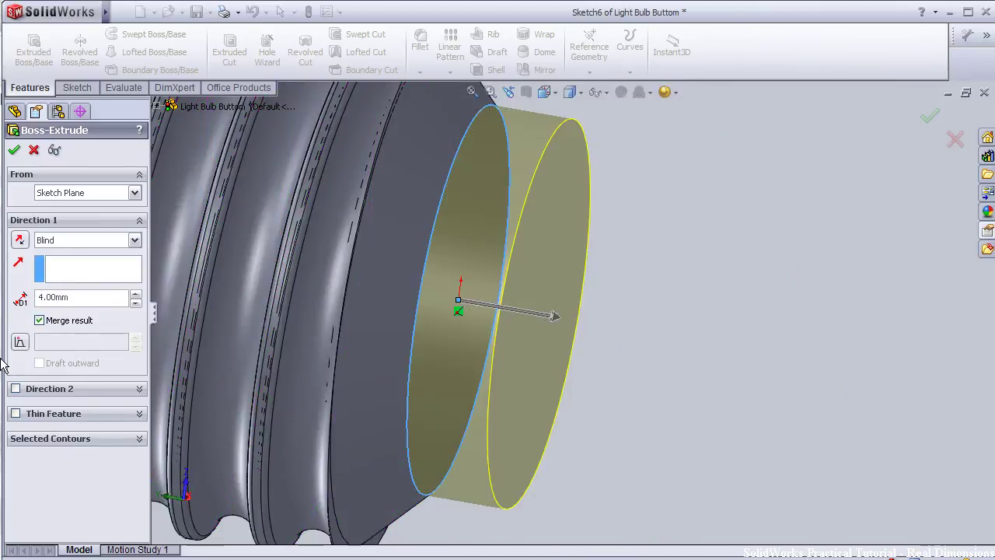
{"action": "left_click", "coordinate": [21, 343]}
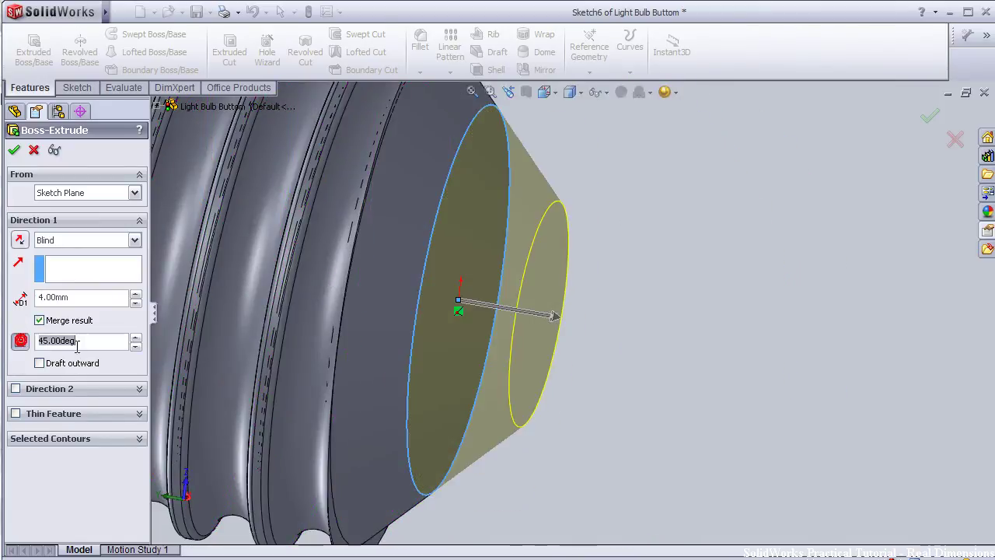
{"action": "left_click", "coordinate": [13, 150]}
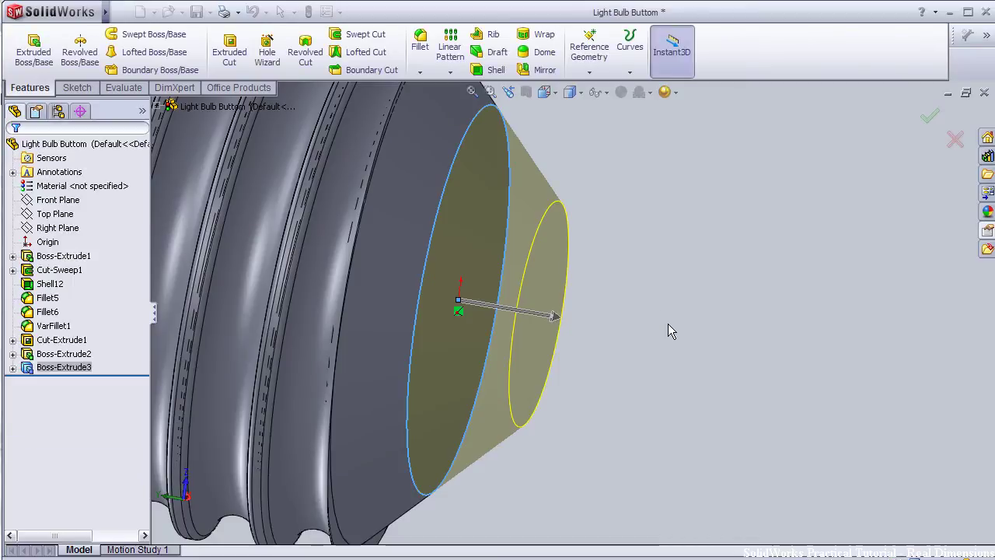
Step: Dome the tapered tip's small end face, changing the height from 2 mm to 1.50 mm
{"action": "middle_click_drag", "start_coordinate": [697, 299], "coordinate": [685, 289]}
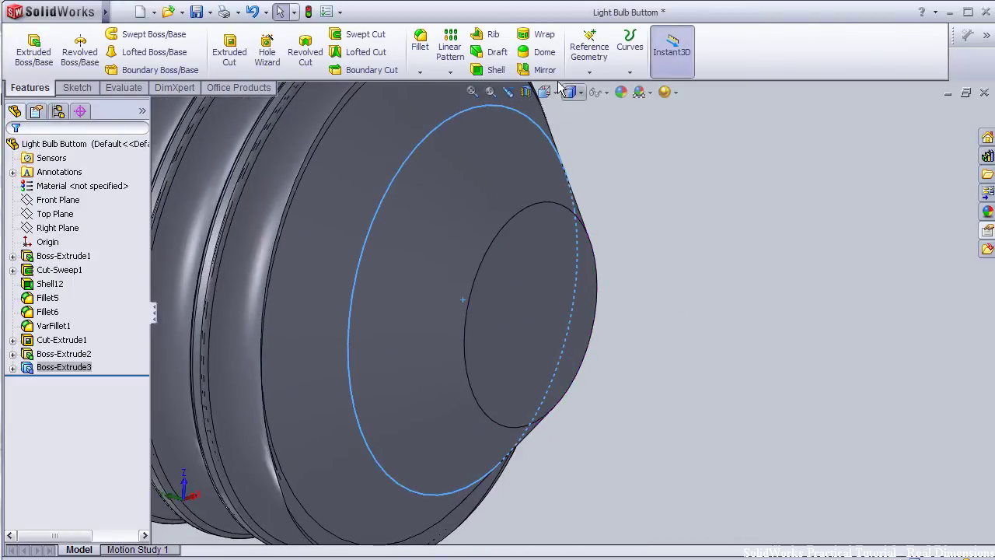
{"action": "left_click", "coordinate": [544, 52]}
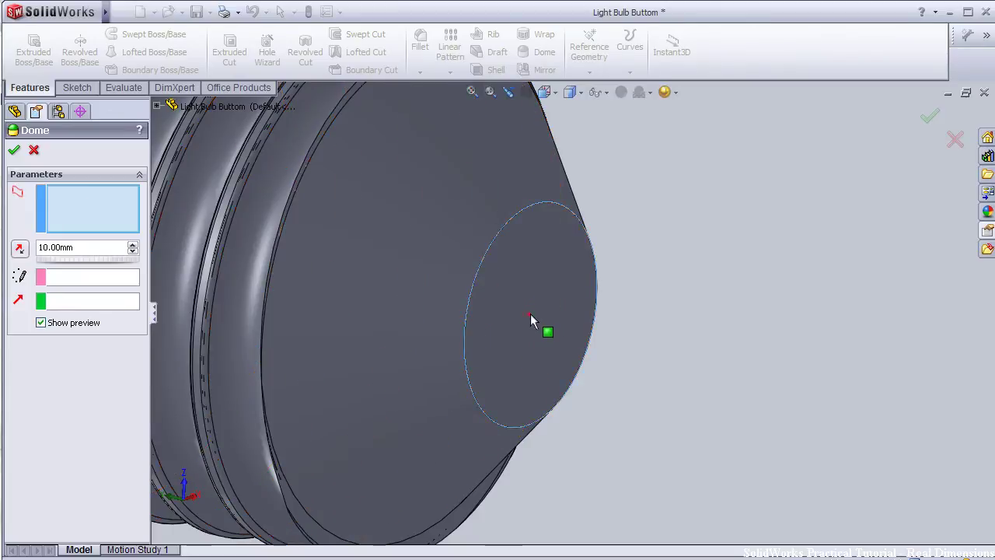
{"action": "left_click", "coordinate": [529, 315]}
{"action": "mouse_move", "coordinate": [780, 443]}
{"action": "middle_mouse_down"}
{"action": "mouse_move", "coordinate": [716, 391]}
{"action": "mouse_move", "coordinate": [753, 422]}
{"action": "mouse_move", "coordinate": [640, 407]}
{"action": "middle_mouse_up"}
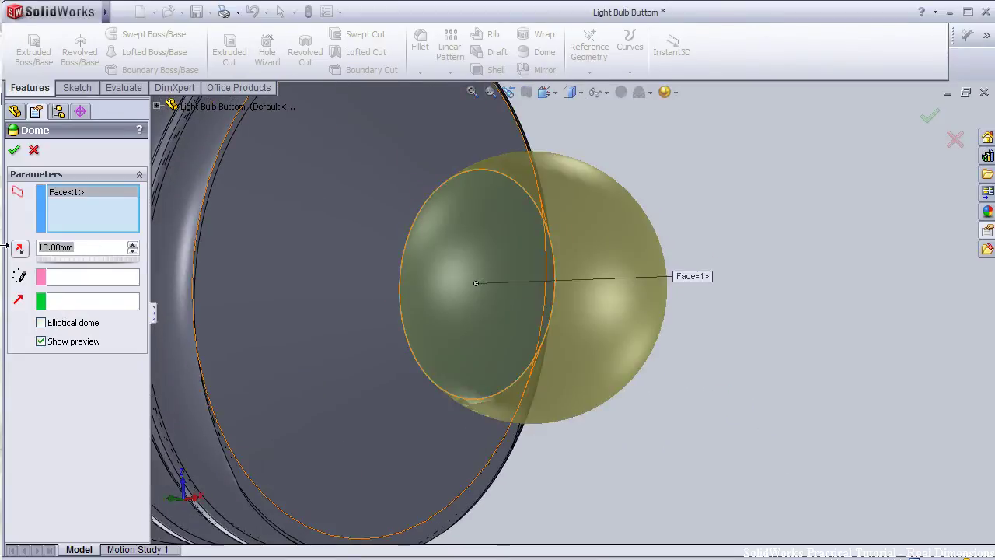
{"action": "left_click", "coordinate": [87, 247]}
{"action": "type", "text": "2"}
{"action": "key", "text": "Return"}
{"action": "mouse_move", "coordinate": [720, 355]}
{"action": "middle_mouse_down"}
{"action": "mouse_move", "coordinate": [575, 223]}
{"action": "mouse_move", "coordinate": [527, 233]}
{"action": "mouse_move", "coordinate": [527, 251]}
{"action": "mouse_move", "coordinate": [562, 285]}
{"action": "middle_mouse_up"}
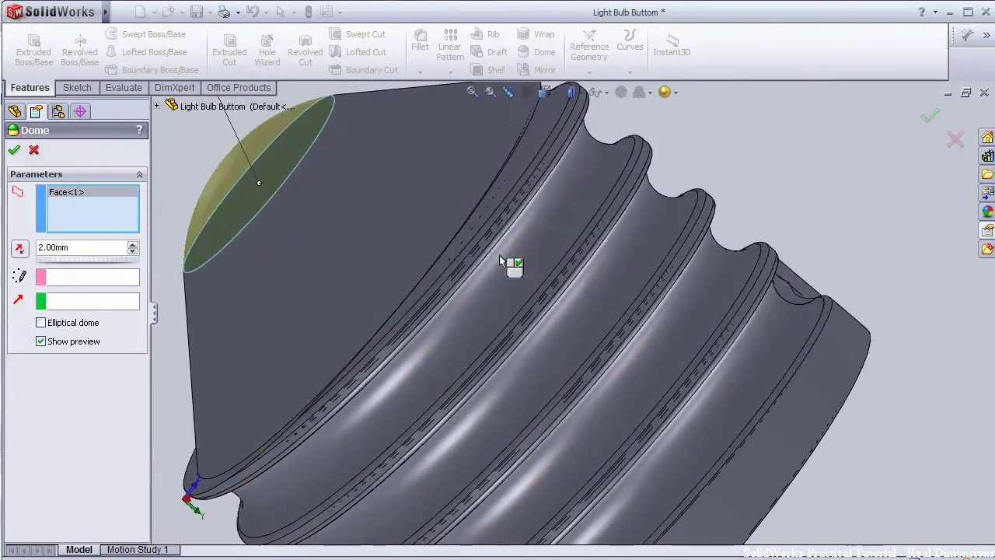
{"action": "mouse_move", "coordinate": [229, 253]}
{"action": "middle_mouse_down"}
{"action": "mouse_move", "coordinate": [200, 234]}
{"action": "mouse_move", "coordinate": [207, 251]}
{"action": "mouse_move", "coordinate": [194, 249]}
{"action": "middle_mouse_up"}
{"action": "type", "text": "1."}
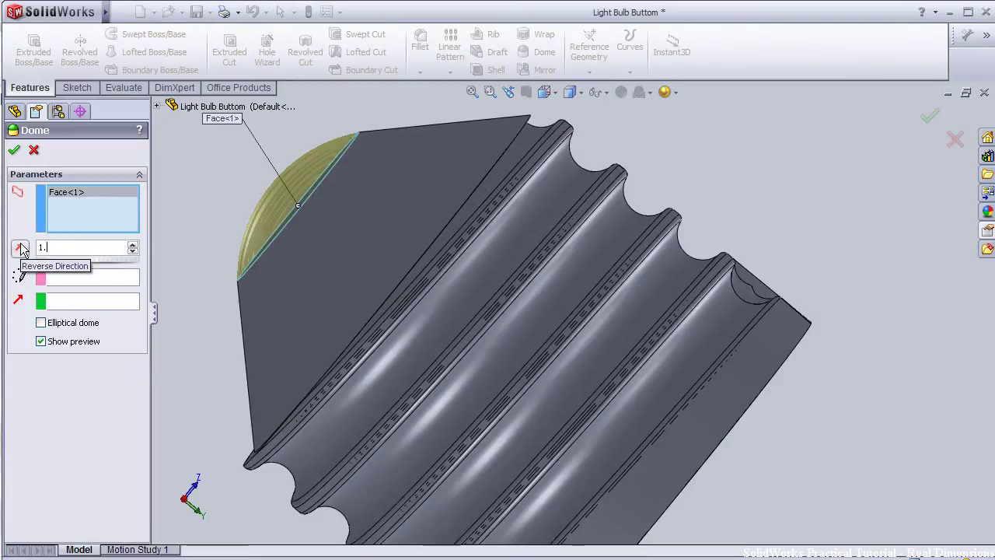
{"action": "type", "text": "5"}
{"action": "key", "text": "Return"}
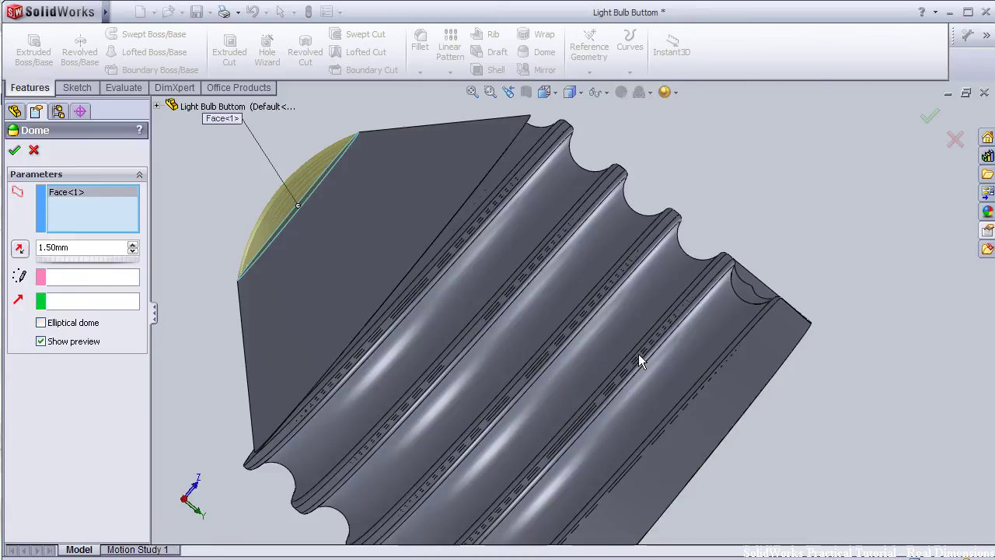
{"action": "middle_click_drag", "start_coordinate": [252, 386], "coordinate": [355, 362]}
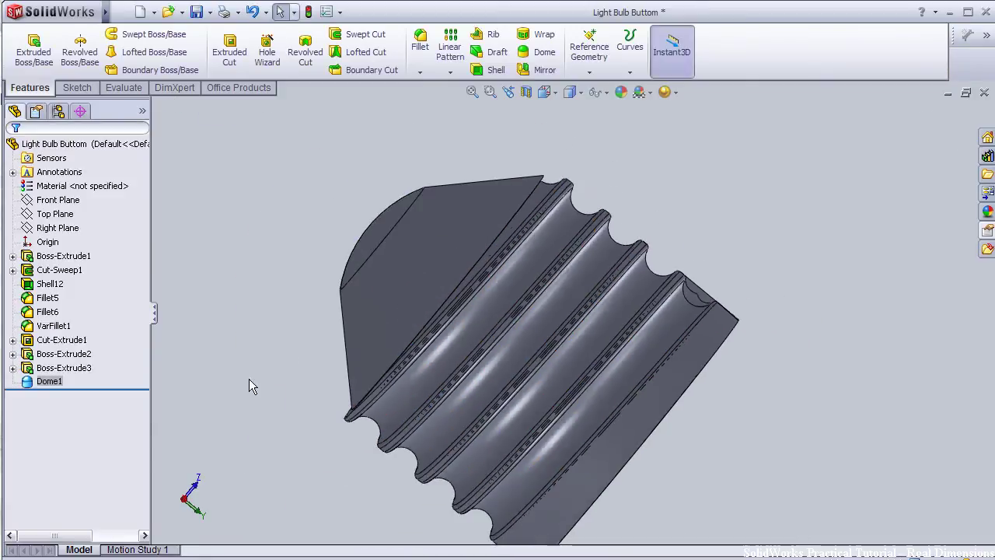
Step: Apply the white appearance to the flat top face only, not the whole part
{"action": "left_click", "coordinate": [474, 334]}
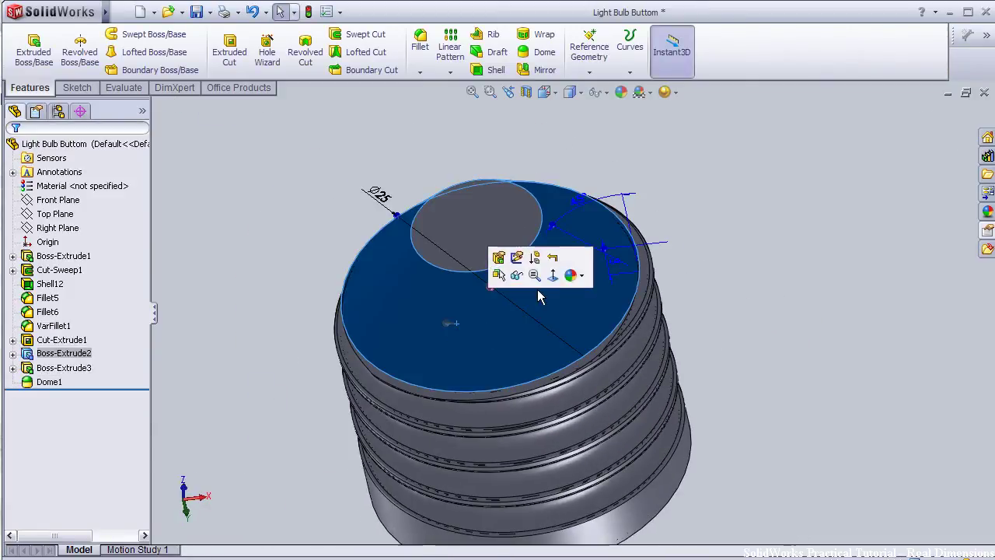
{"action": "left_click", "coordinate": [569, 277]}
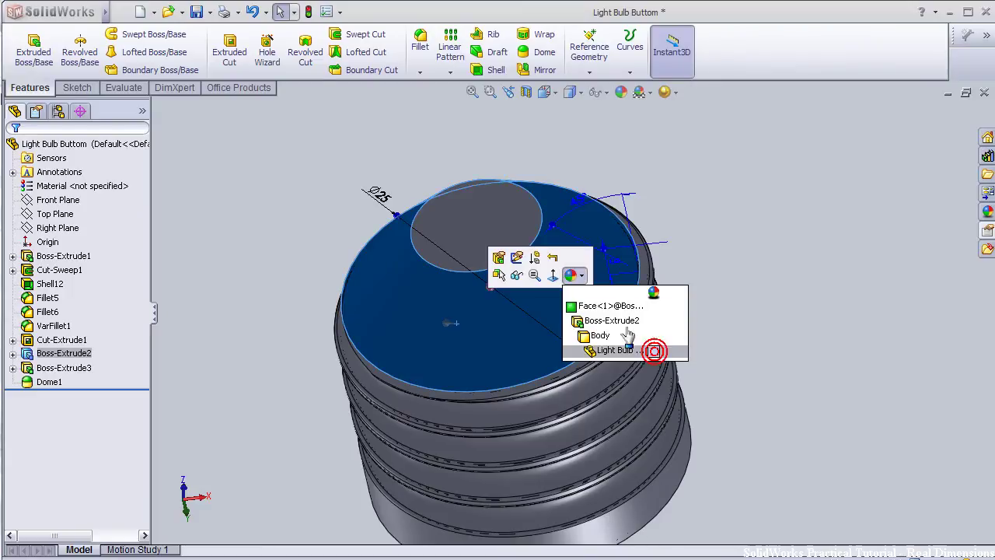
{"action": "key", "text": "Escape"}
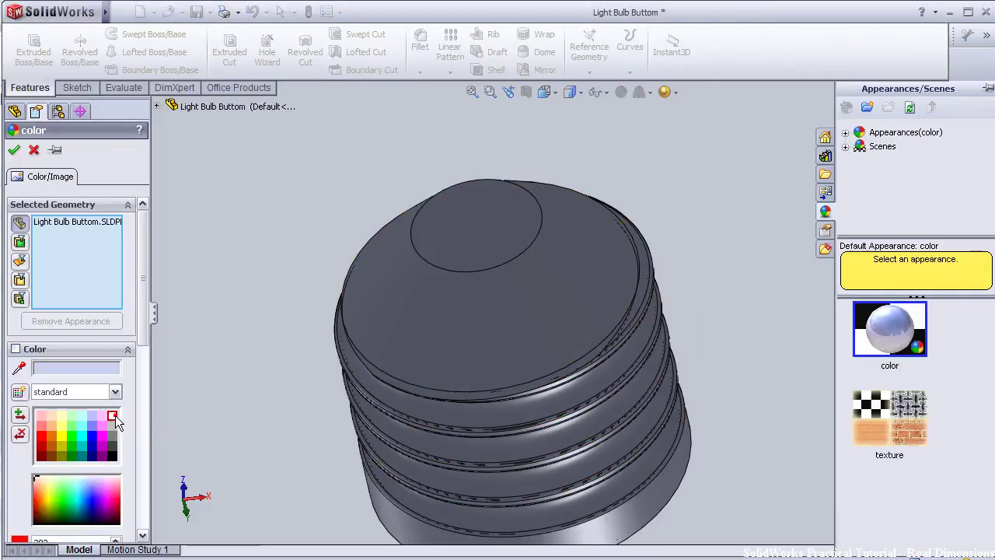
{"action": "left_click", "coordinate": [115, 415]}
{"action": "left_click", "coordinate": [369, 302]}
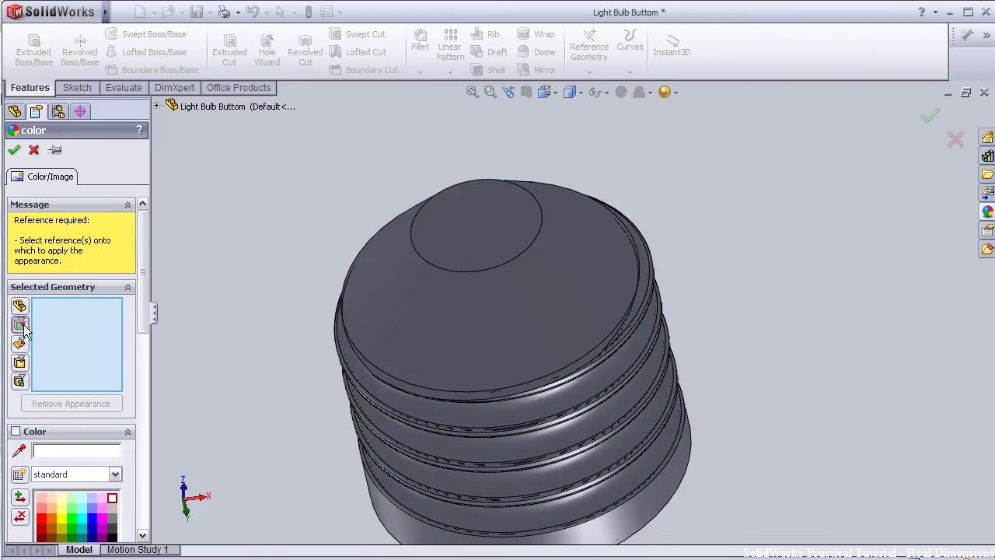
{"action": "left_click", "coordinate": [460, 322]}
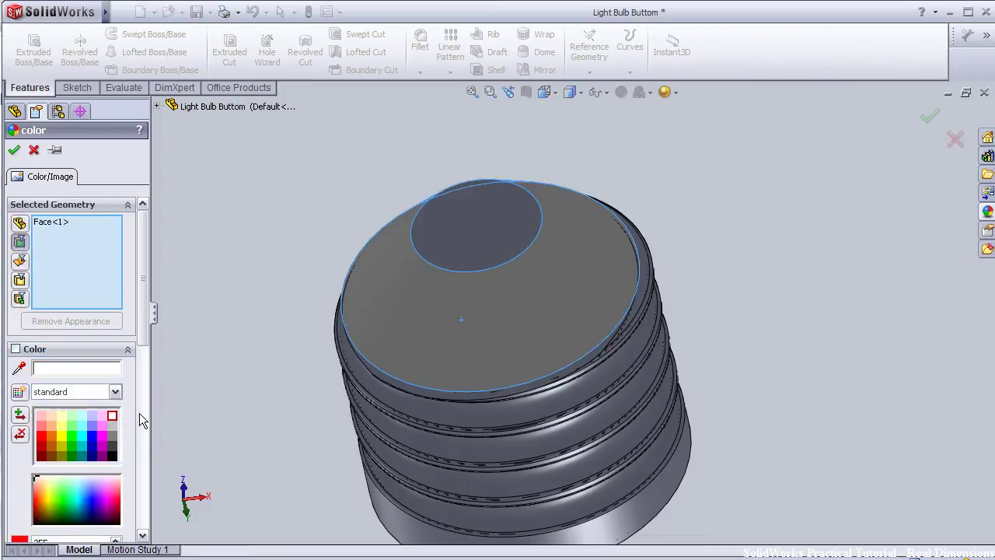
{"action": "left_click", "coordinate": [14, 150]}
{"action": "mouse_move", "coordinate": [711, 291]}
{"action": "middle_mouse_down"}
{"action": "mouse_move", "coordinate": [674, 249]}
{"action": "mouse_move", "coordinate": [669, 352]}
{"action": "mouse_move", "coordinate": [424, 434]}
{"action": "mouse_move", "coordinate": [461, 478]}
{"action": "mouse_move", "coordinate": [466, 238]}
{"action": "mouse_move", "coordinate": [405, 206]}
{"action": "middle_mouse_up"}
{"action": "mouse_move", "coordinate": [662, 470]}
{"action": "middle_mouse_down"}
{"action": "mouse_move", "coordinate": [654, 391]}
{"action": "mouse_move", "coordinate": [656, 402]}
{"action": "mouse_move", "coordinate": [639, 367]}
{"action": "mouse_move", "coordinate": [627, 356]}
{"action": "mouse_move", "coordinate": [587, 397]}
{"action": "middle_mouse_up"}
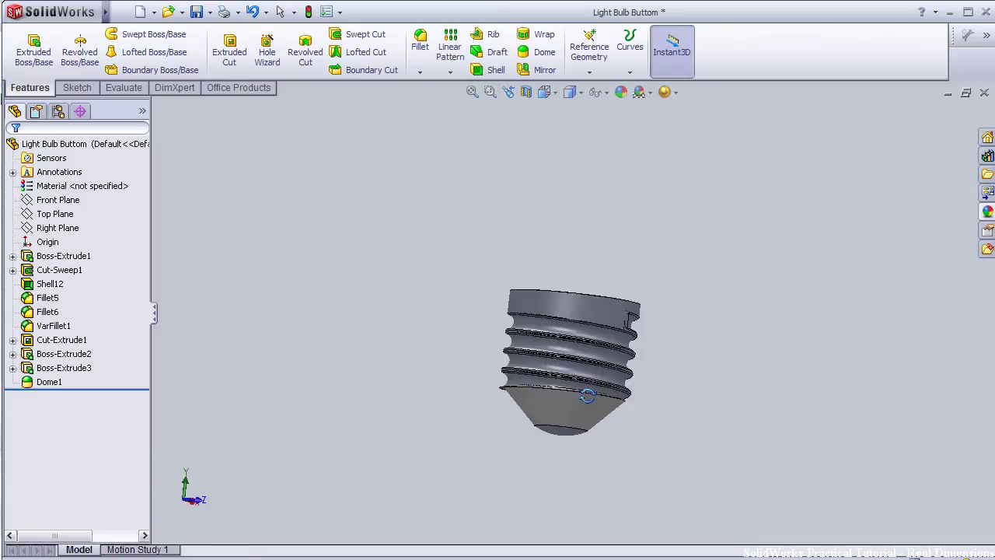
Step: Edit Boss-Extrude2 to a 2.00 mm depth with a 45° draft
{"action": "middle_click_drag", "start_coordinate": [369, 361], "coordinate": [413, 389]}
{"action": "mouse_move", "coordinate": [508, 449]}
{"action": "middle_mouse_down"}
{"action": "mouse_move", "coordinate": [495, 451]}
{"action": "mouse_move", "coordinate": [493, 440]}
{"action": "middle_mouse_up"}
{"action": "scroll", "coordinate": [498, 440], "scroll_direction": "down", "scroll_amount": 2}
{"action": "scroll", "coordinate": [502, 431], "scroll_direction": "down", "scroll_amount": 2}
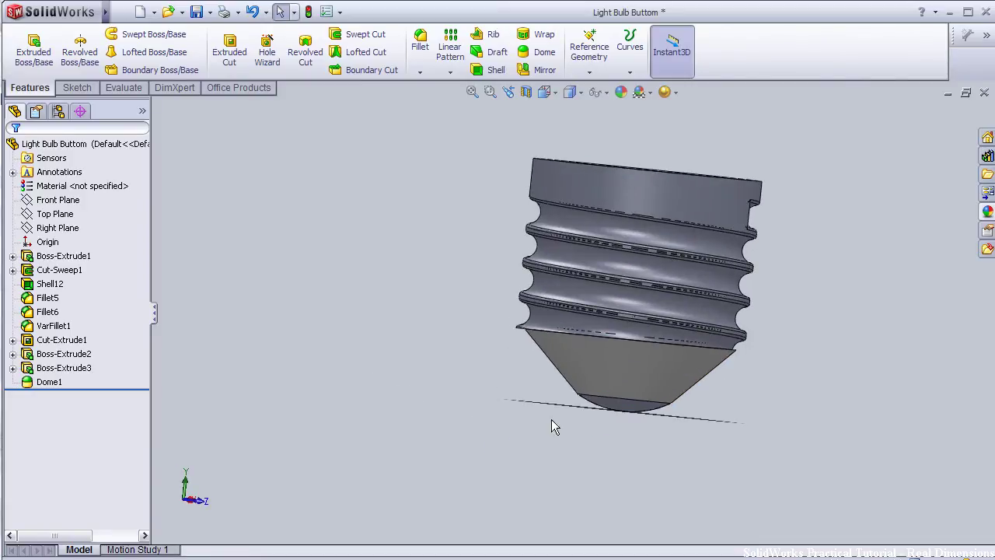
{"action": "left_click", "coordinate": [606, 377]}
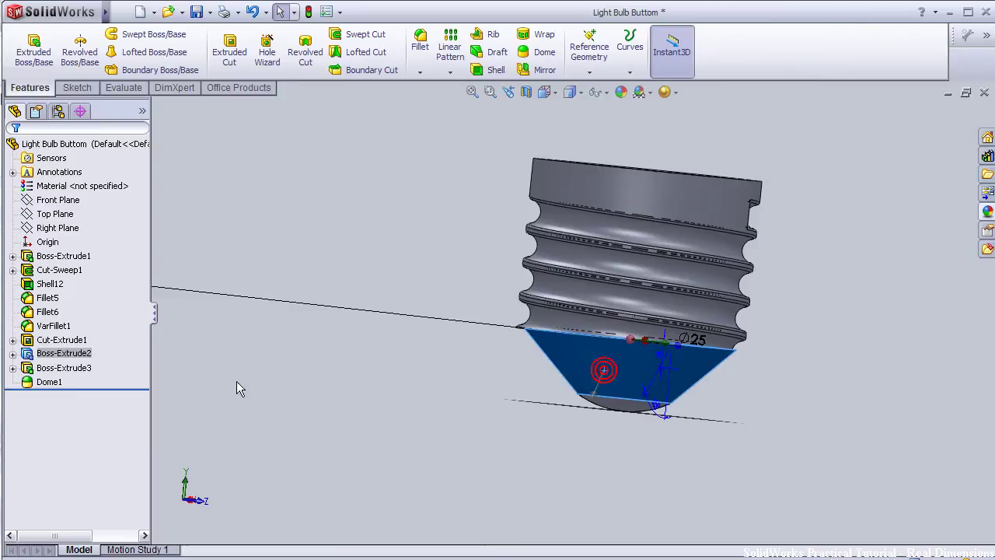
{"action": "left_click", "coordinate": [36, 368]}
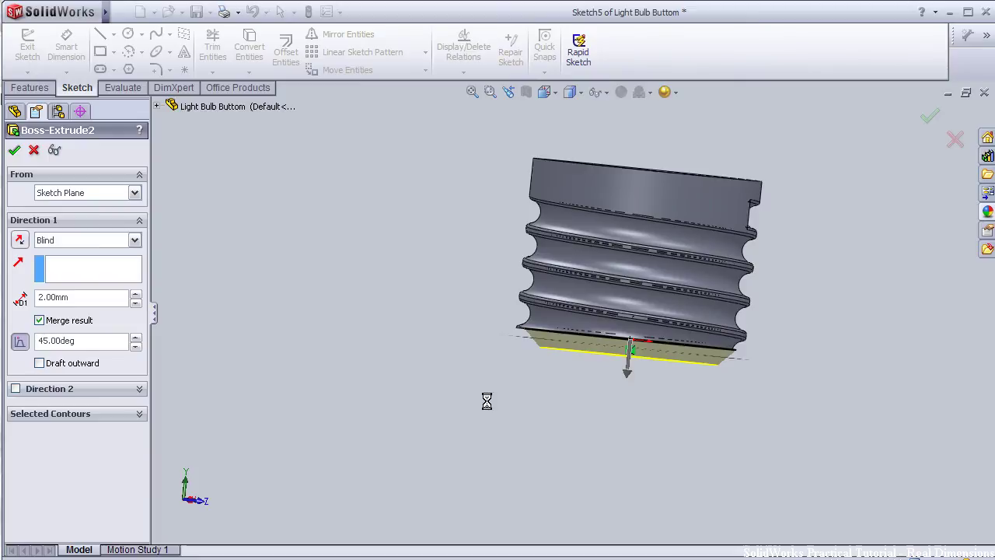
{"action": "mouse_move", "coordinate": [458, 369]}
{"action": "middle_mouse_down"}
{"action": "mouse_move", "coordinate": [437, 339]}
{"action": "mouse_move", "coordinate": [428, 231]}
{"action": "mouse_move", "coordinate": [451, 178]}
{"action": "mouse_move", "coordinate": [490, 210]}
{"action": "mouse_move", "coordinate": [455, 178]}
{"action": "mouse_move", "coordinate": [521, 322]}
{"action": "middle_mouse_up"}
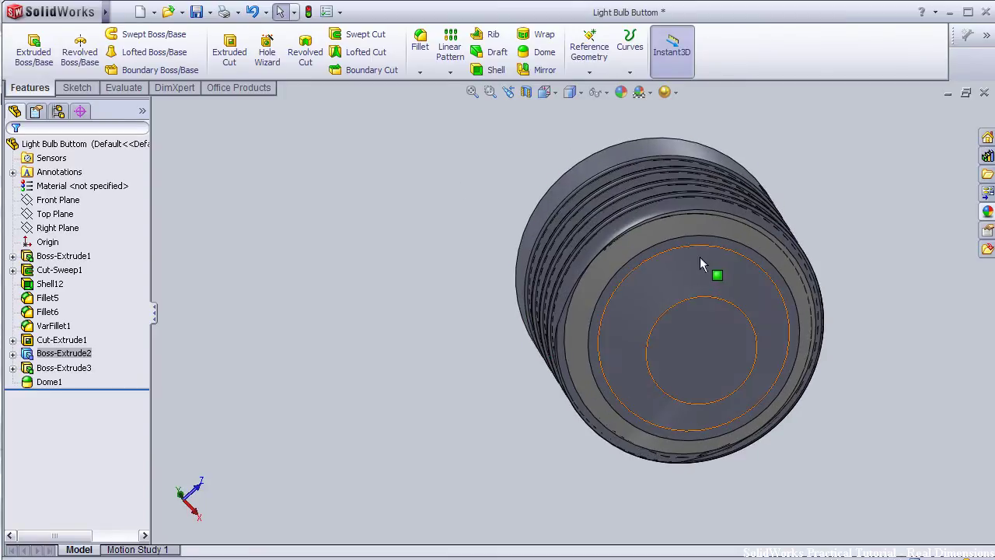
{"action": "mouse_move", "coordinate": [395, 324]}
{"action": "middle_mouse_down"}
{"action": "mouse_move", "coordinate": [498, 395]}
{"action": "mouse_move", "coordinate": [509, 295]}
{"action": "mouse_move", "coordinate": [485, 271]}
{"action": "mouse_move", "coordinate": [418, 285]}
{"action": "mouse_move", "coordinate": [393, 261]}
{"action": "mouse_move", "coordinate": [317, 244]}
{"action": "mouse_move", "coordinate": [282, 253]}
{"action": "mouse_move", "coordinate": [344, 378]}
{"action": "mouse_move", "coordinate": [455, 440]}
{"action": "mouse_move", "coordinate": [665, 405]}
{"action": "mouse_move", "coordinate": [466, 378]}
{"action": "mouse_move", "coordinate": [451, 326]}
{"action": "mouse_move", "coordinate": [482, 303]}
{"action": "mouse_move", "coordinate": [498, 254]}
{"action": "mouse_move", "coordinate": [458, 264]}
{"action": "mouse_move", "coordinate": [448, 311]}
{"action": "mouse_move", "coordinate": [435, 311]}
{"action": "mouse_move", "coordinate": [489, 299]}
{"action": "middle_mouse_up"}
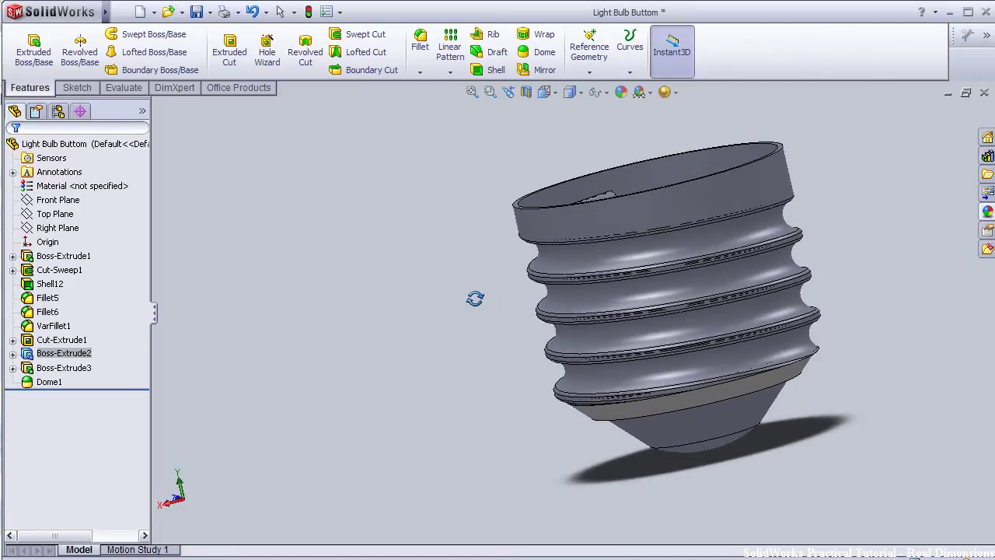
{"action": "mouse_move", "coordinate": [413, 339]}
{"action": "middle_mouse_down"}
{"action": "mouse_move", "coordinate": [342, 409]}
{"action": "mouse_move", "coordinate": [357, 386]}
{"action": "middle_mouse_up"}
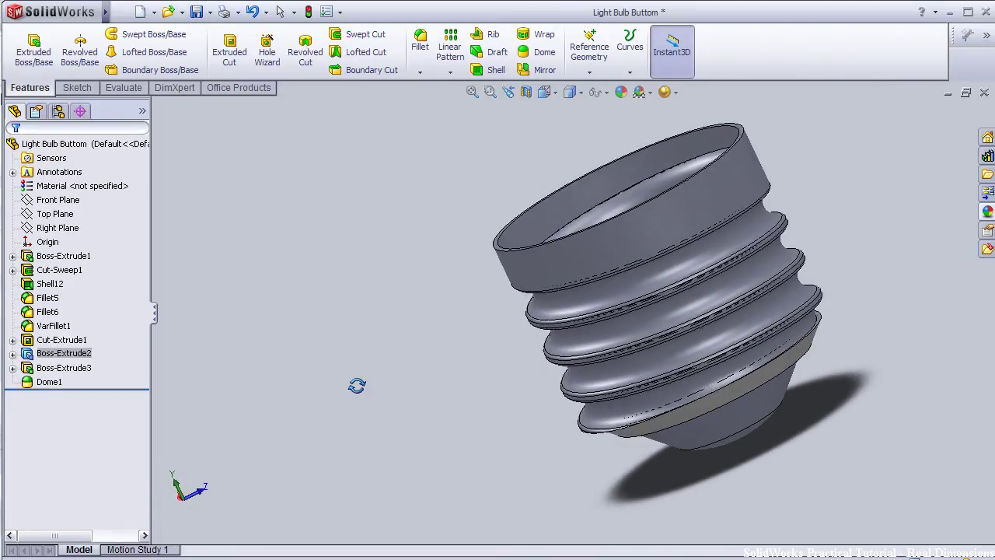